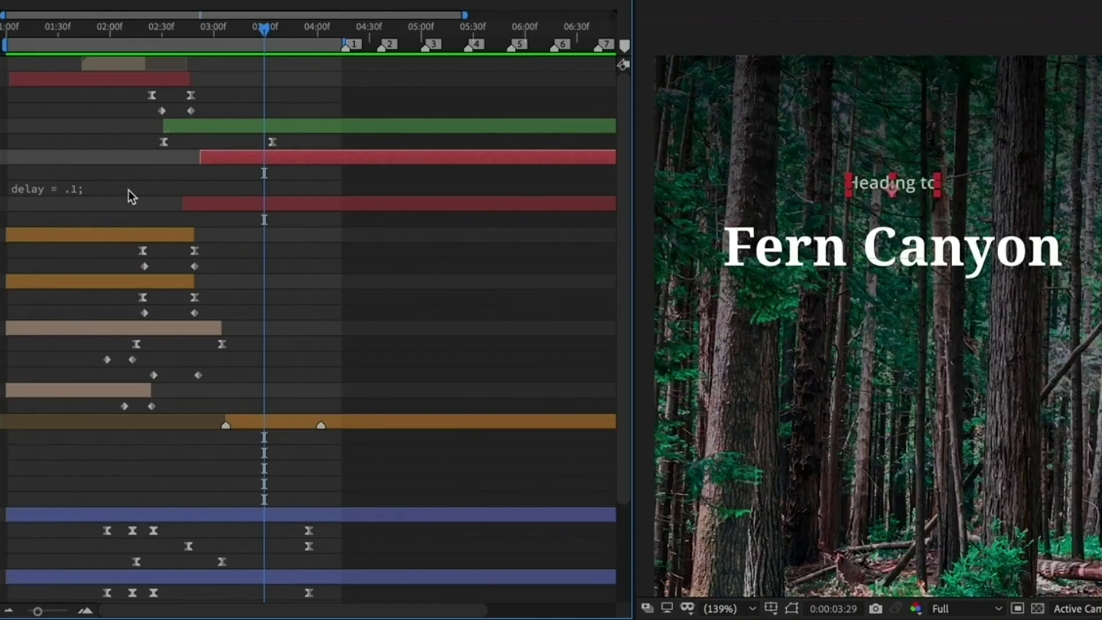
- Finish editing the delay expression, return to the first frame and select the top layer
click(129, 191)
click(171, 212)
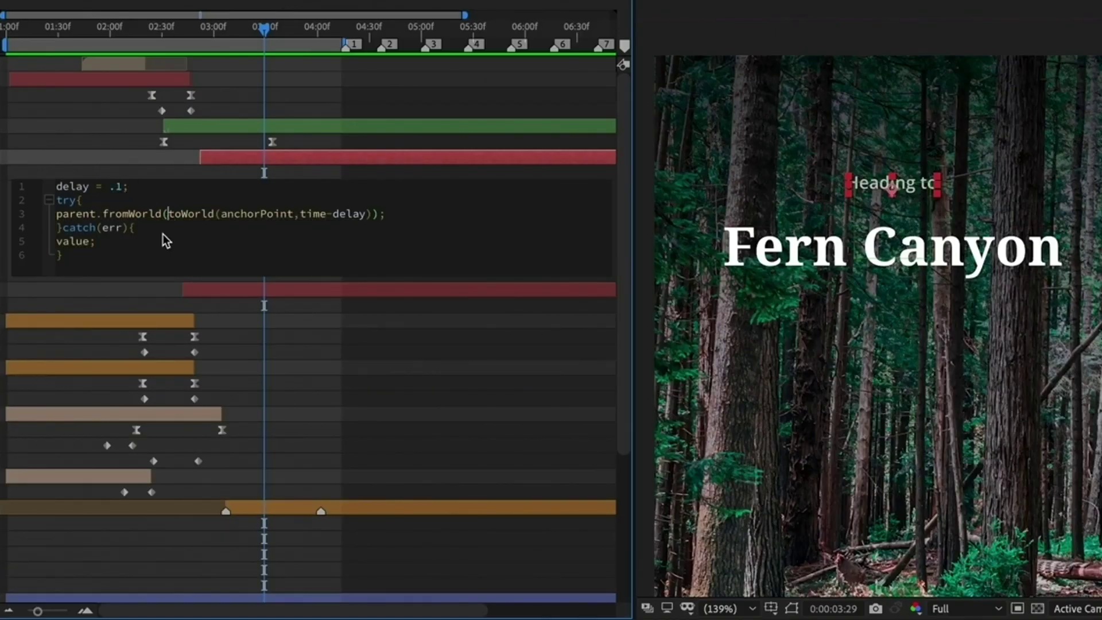
click(239, 157)
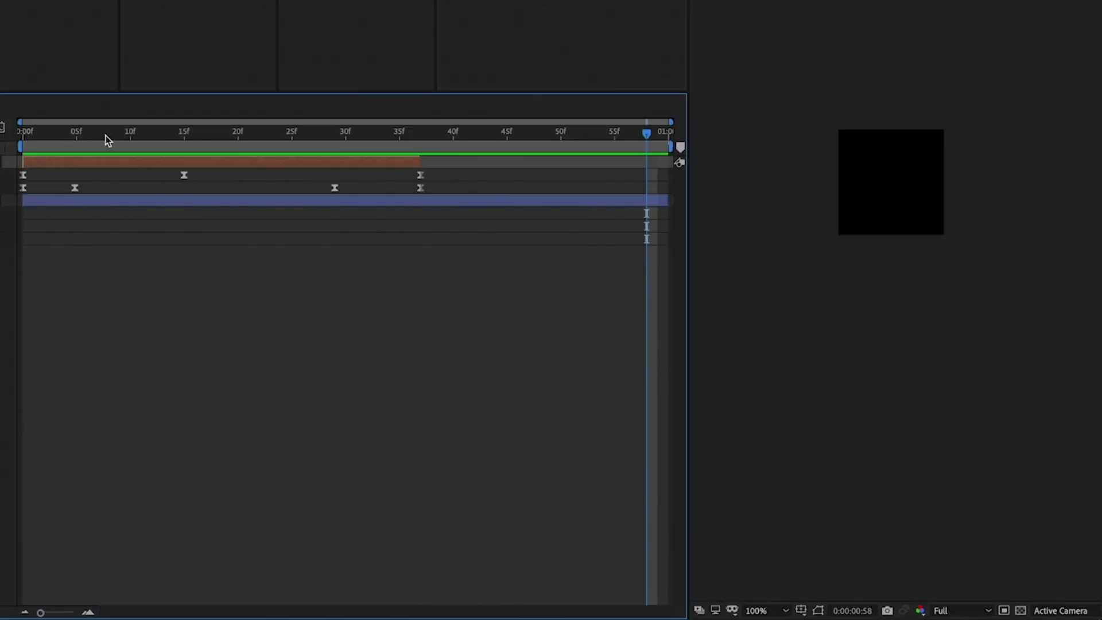
drag(106, 135, 23, 135)
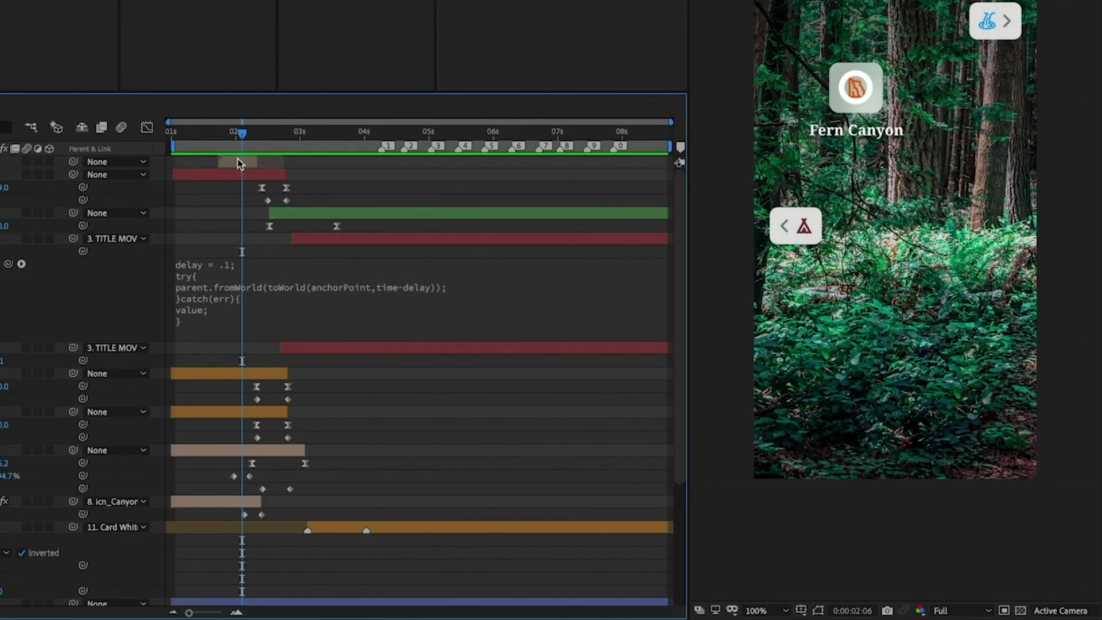
click(239, 162)
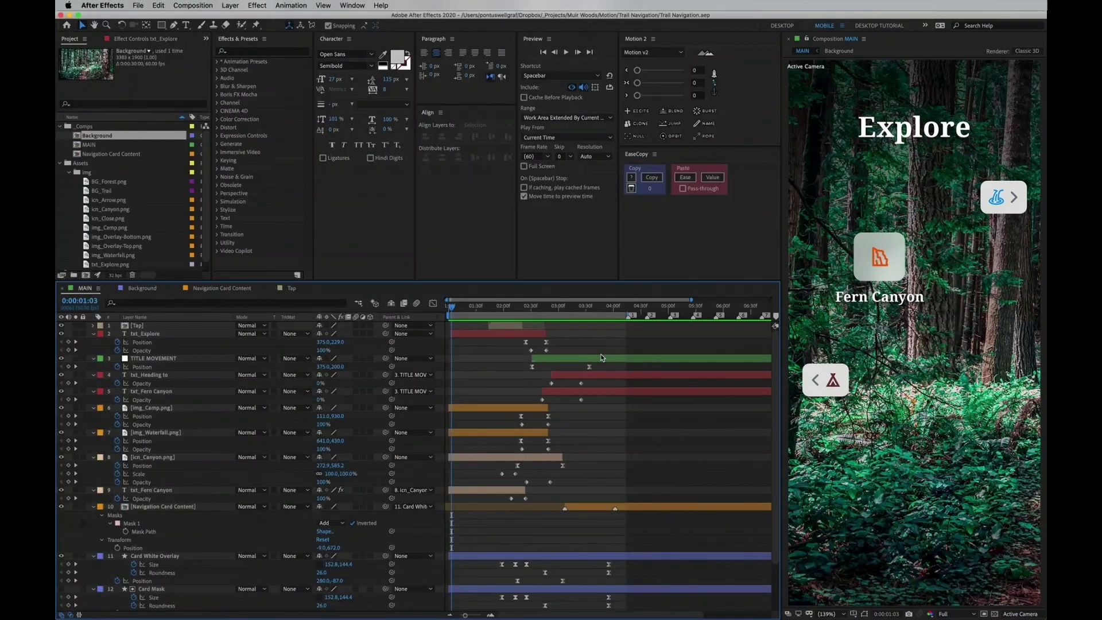
- Scrub the MAIN composition from the Explore screen at 0:00:01:07 to the Heading to Fern Canyon title
click(455, 307)
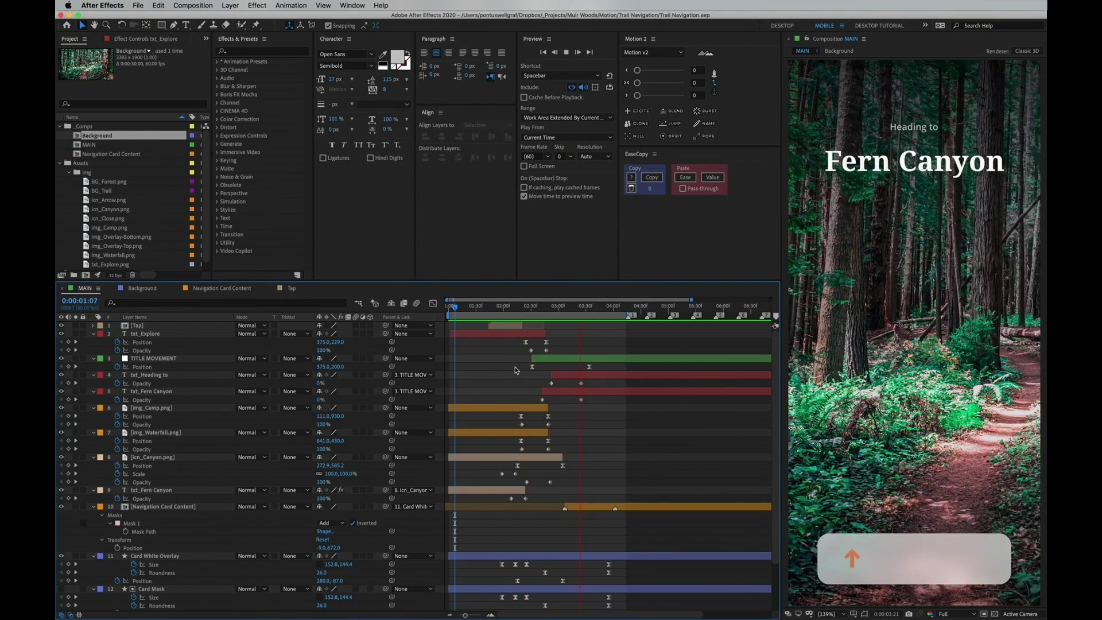
click(463, 307)
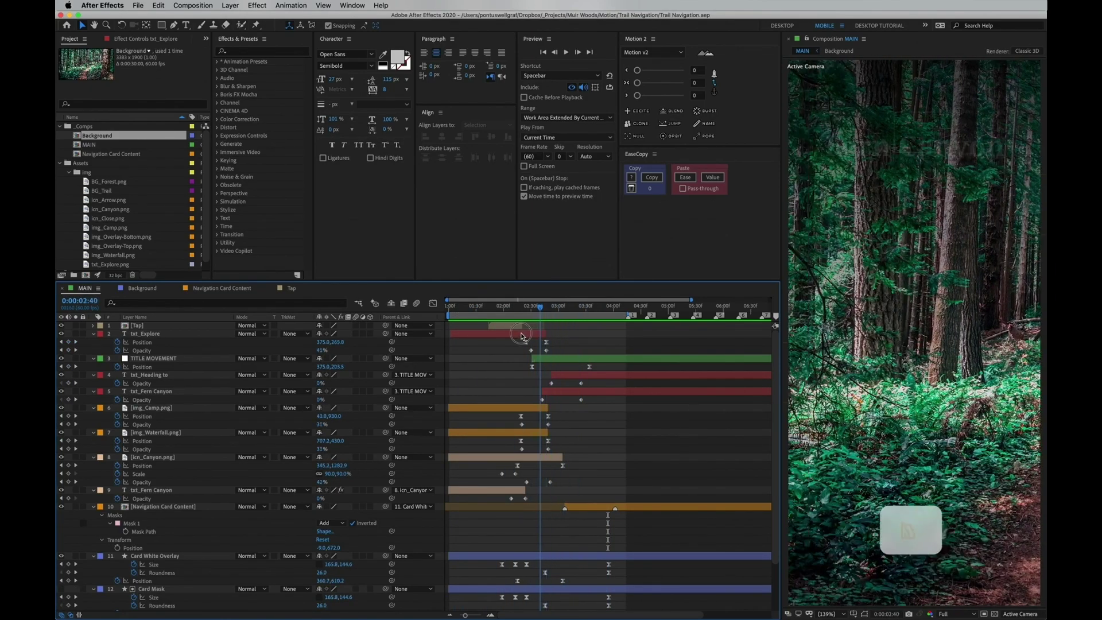
click(485, 341)
drag(905, 204, 910, 462)
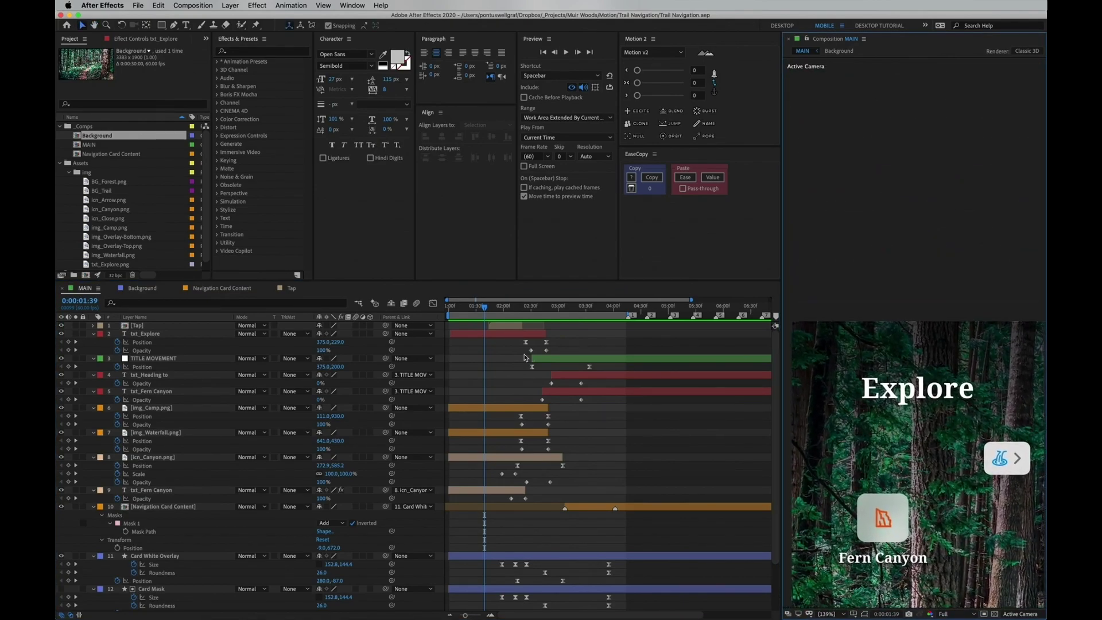
click(477, 310)
drag(519, 326, 586, 387)
- Show only Position for txt_Fern Canyon and txt_Heading to, and reveal txt_Heading to's delay expression
click(570, 391)
shift+click(563, 378)
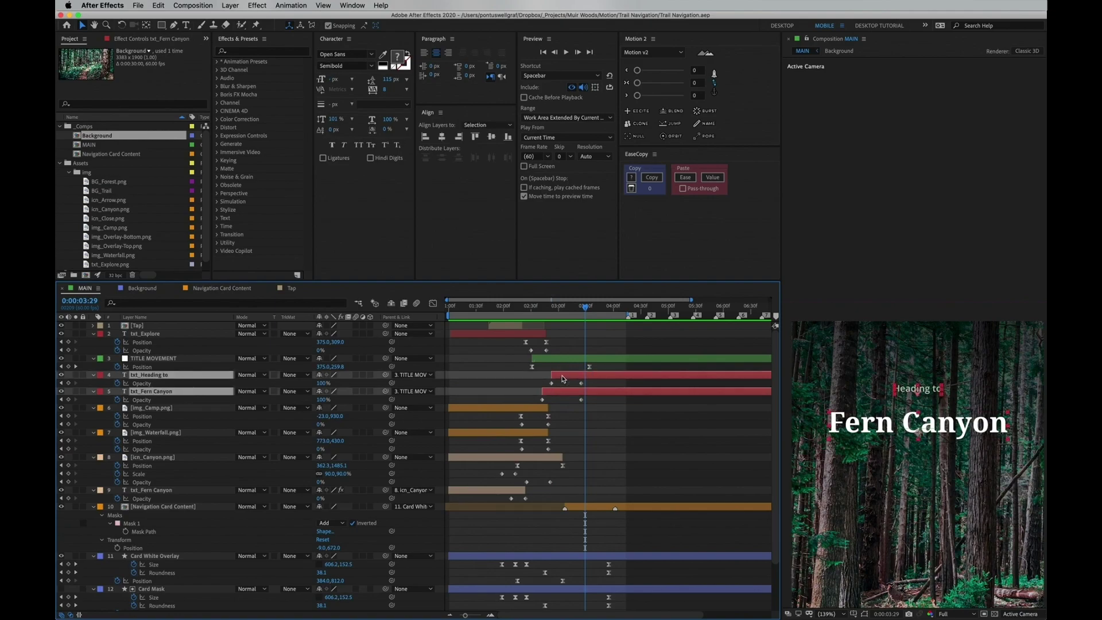
key(u)
key(p)
click(191, 383)
text(delay = .1;)
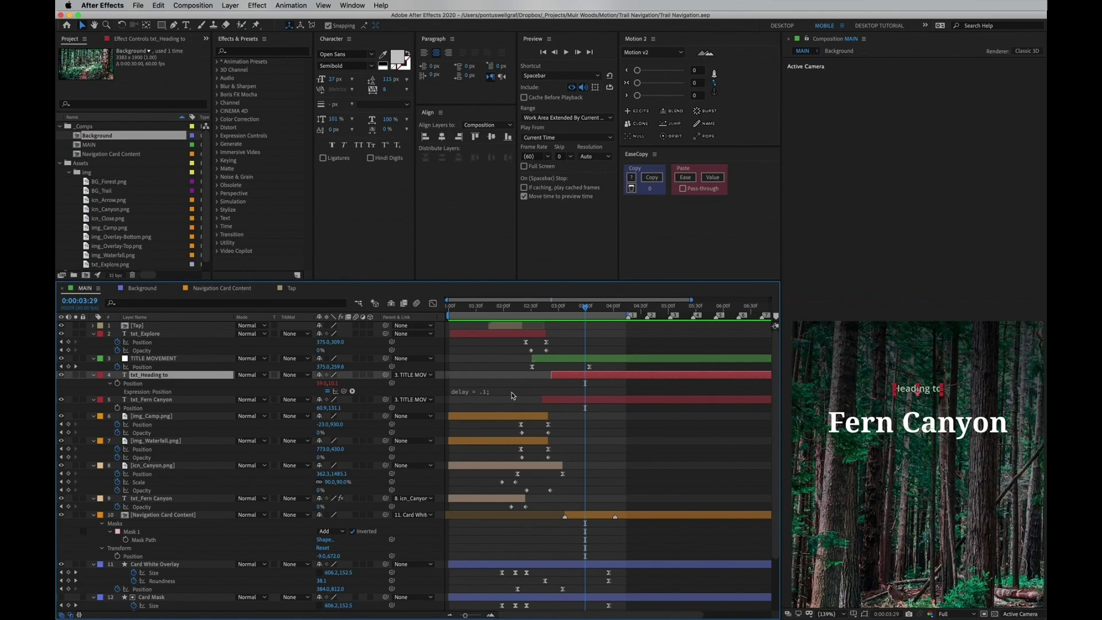
click(512, 396)
click(533, 404)
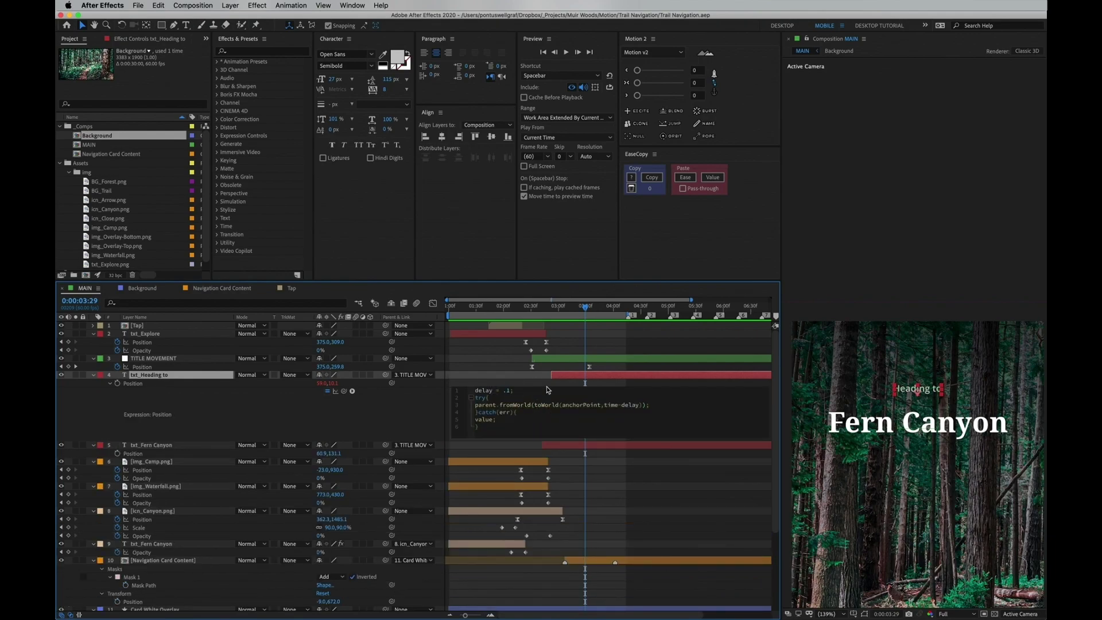
click(571, 373)
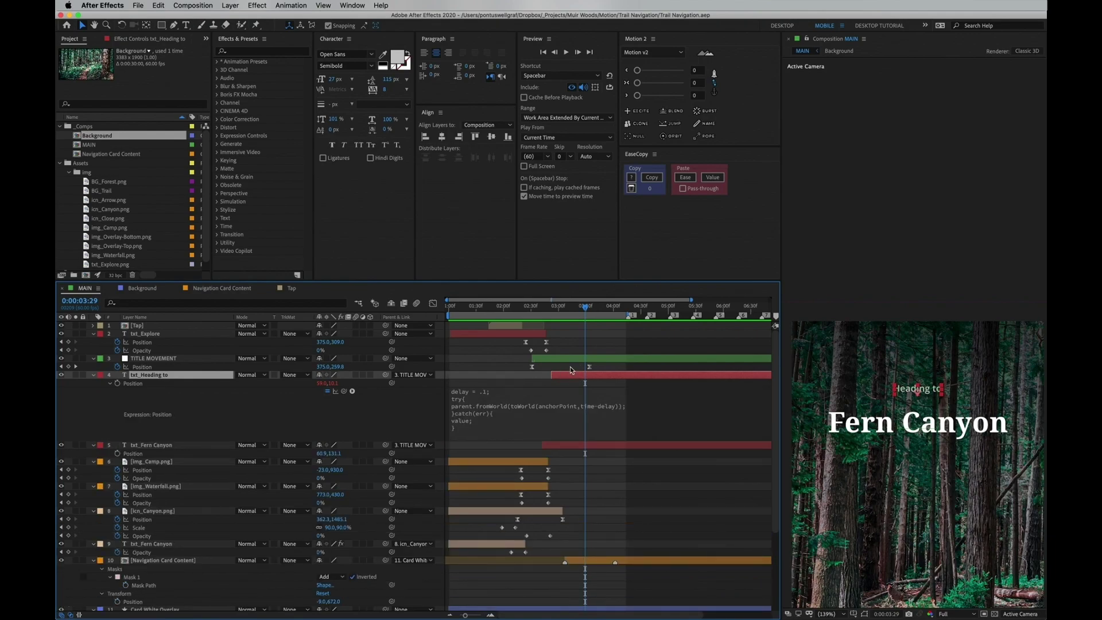
- Parent txt_Heading to to TITLE MOVEMENT, delete its Position expression, and preview the title transition
shift+click(565, 446)
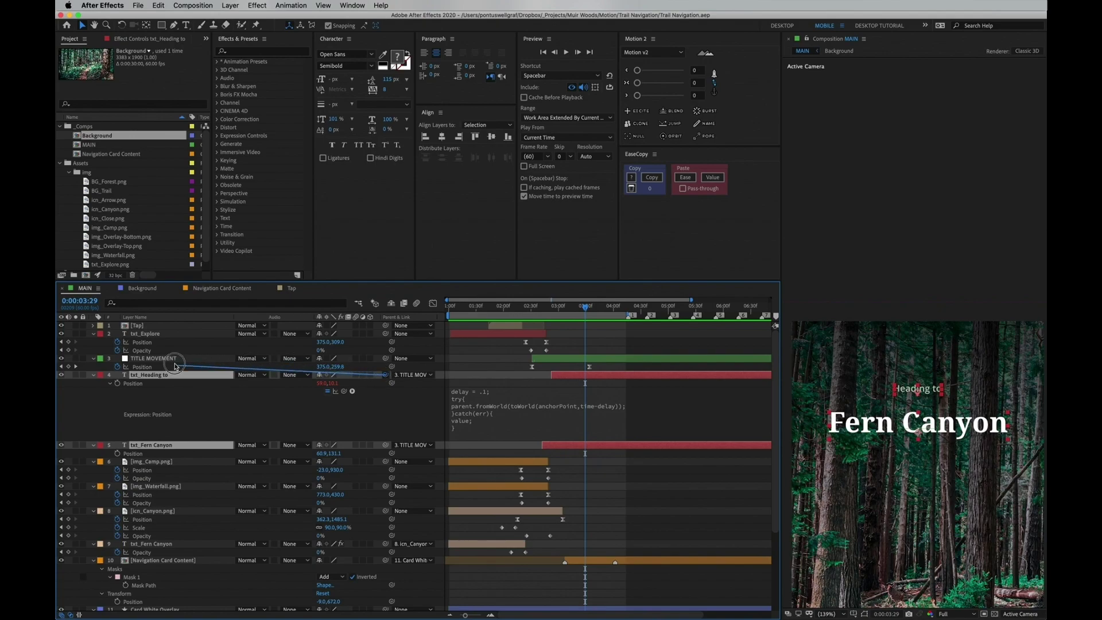
drag(174, 366, 172, 362)
click(604, 362)
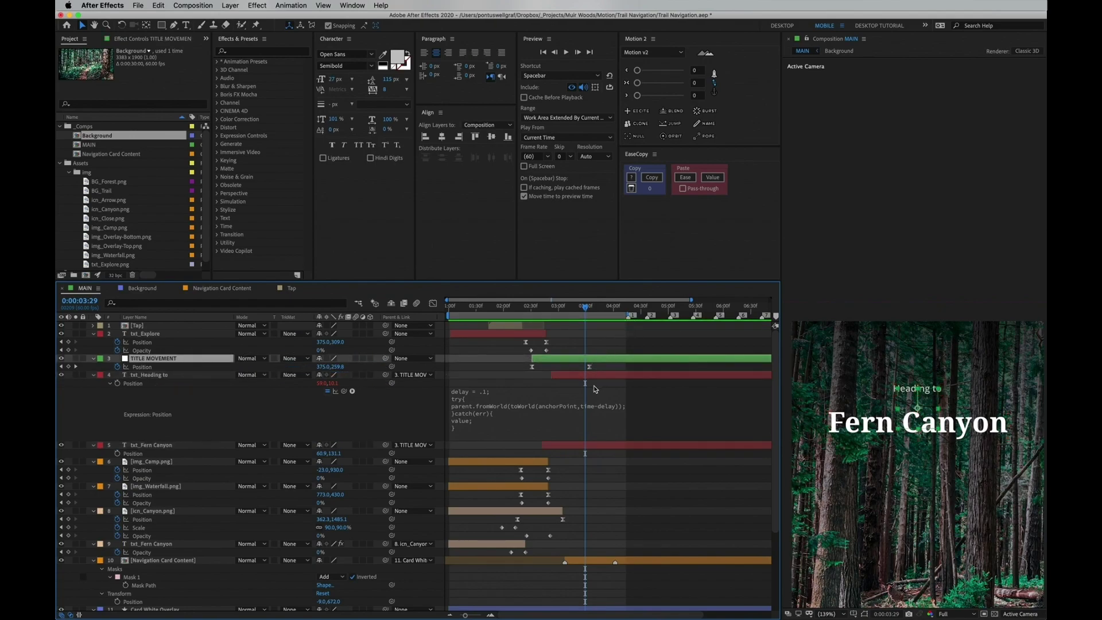
click(532, 407)
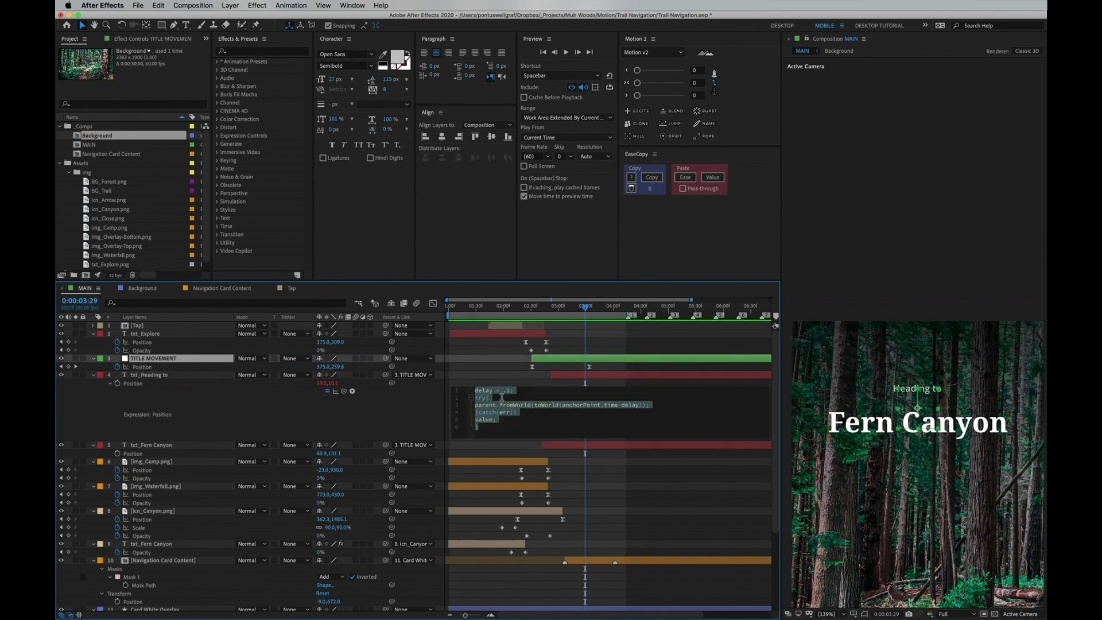
key(BackSpace)
click(601, 362)
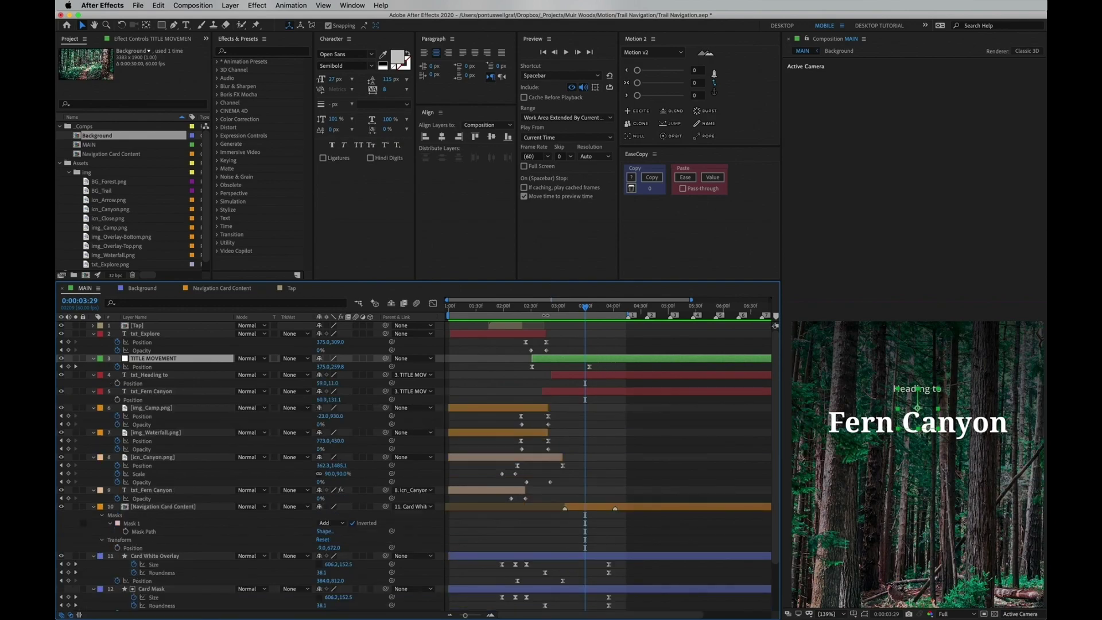
key(space)
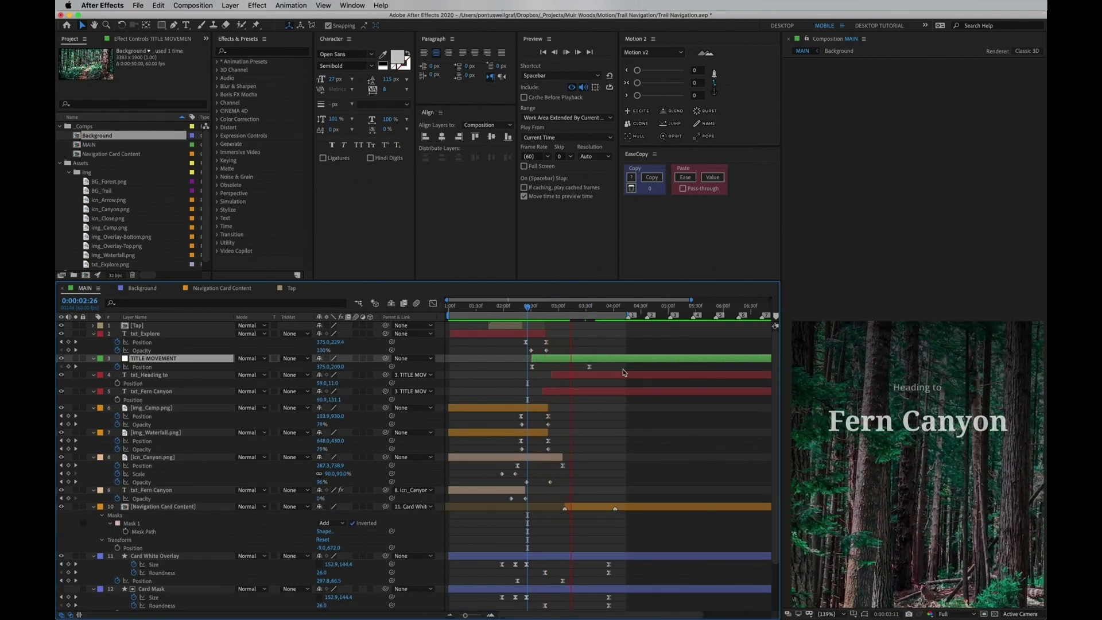
drag(545, 309, 588, 327)
- Re-add the delay = .1 follow expression to txt_Heading to Position and play the Explore-to-Fern Canyon transition
click(580, 378)
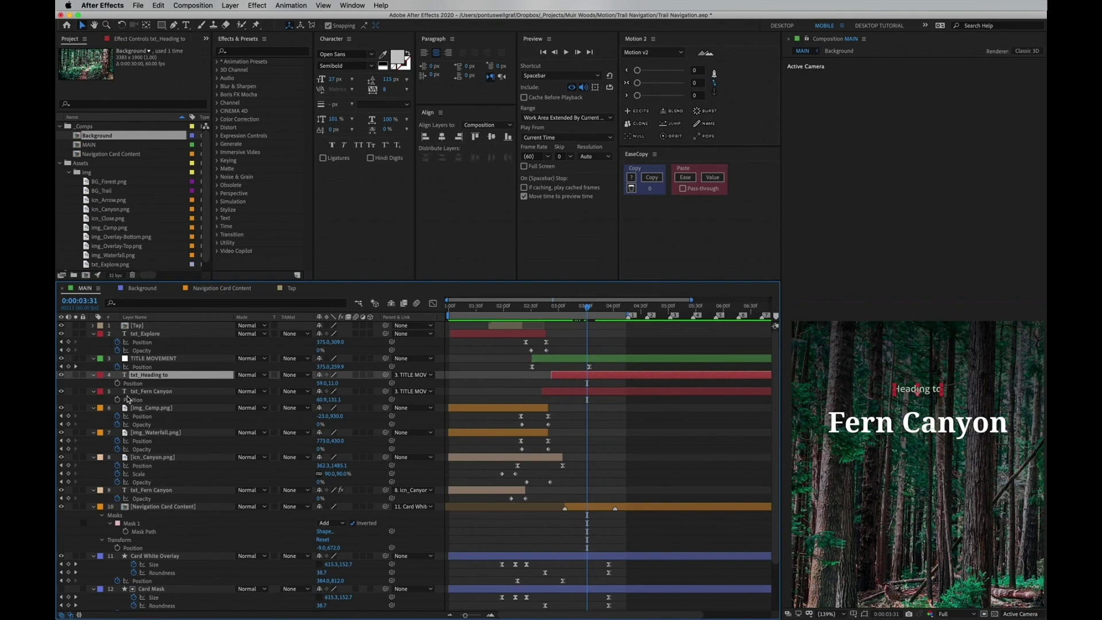
alt+click(118, 384)
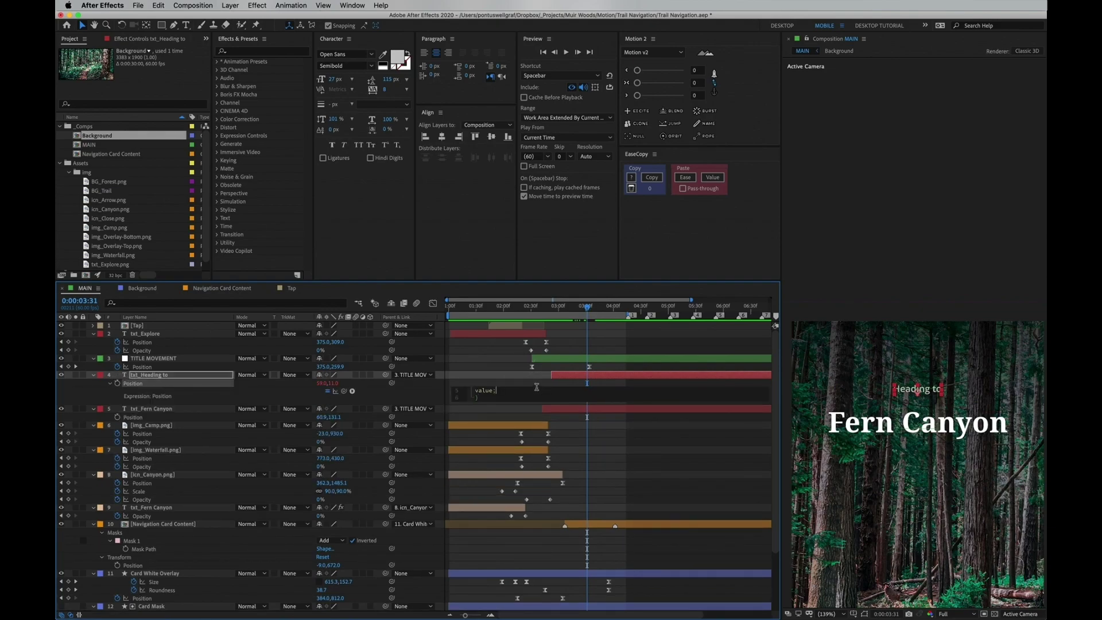
click(509, 387)
click(485, 399)
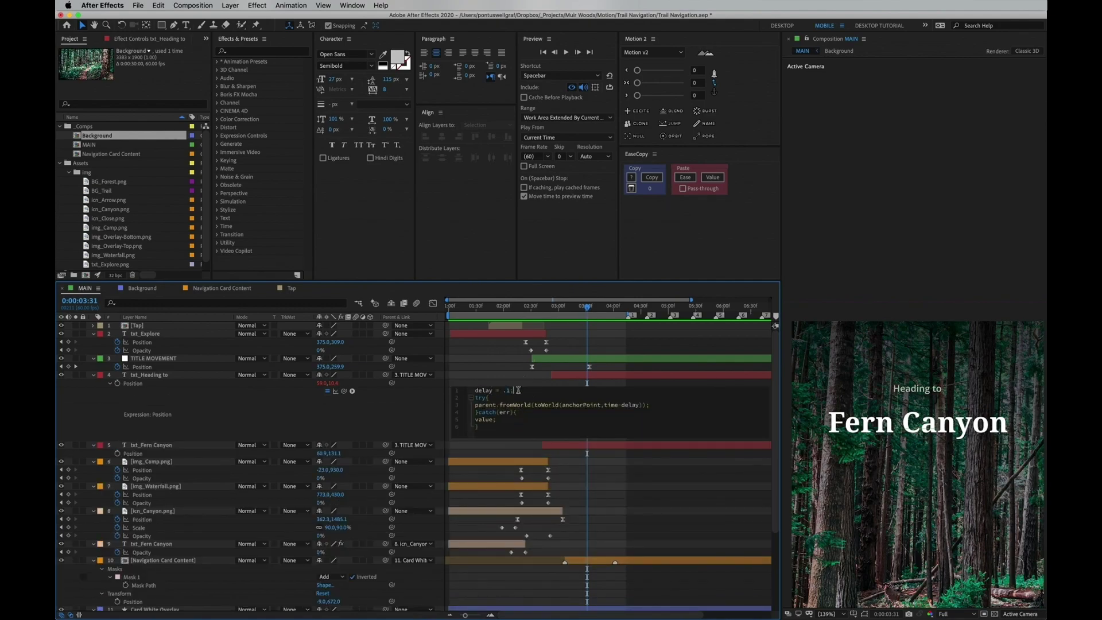
drag(548, 310, 499, 339)
key(space)
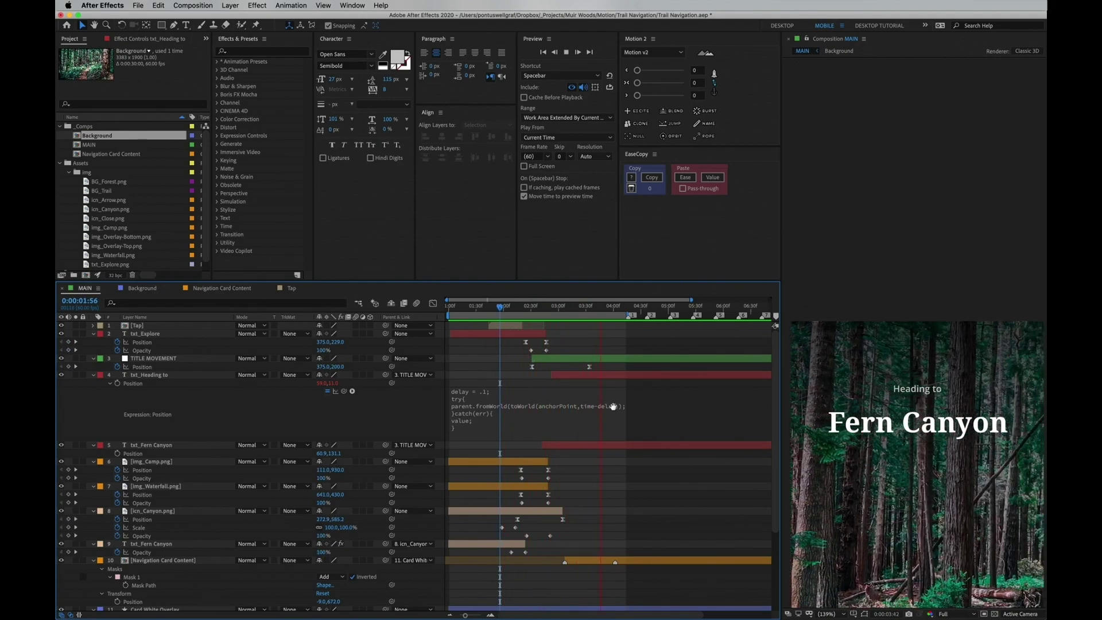
key(space)
key(space)
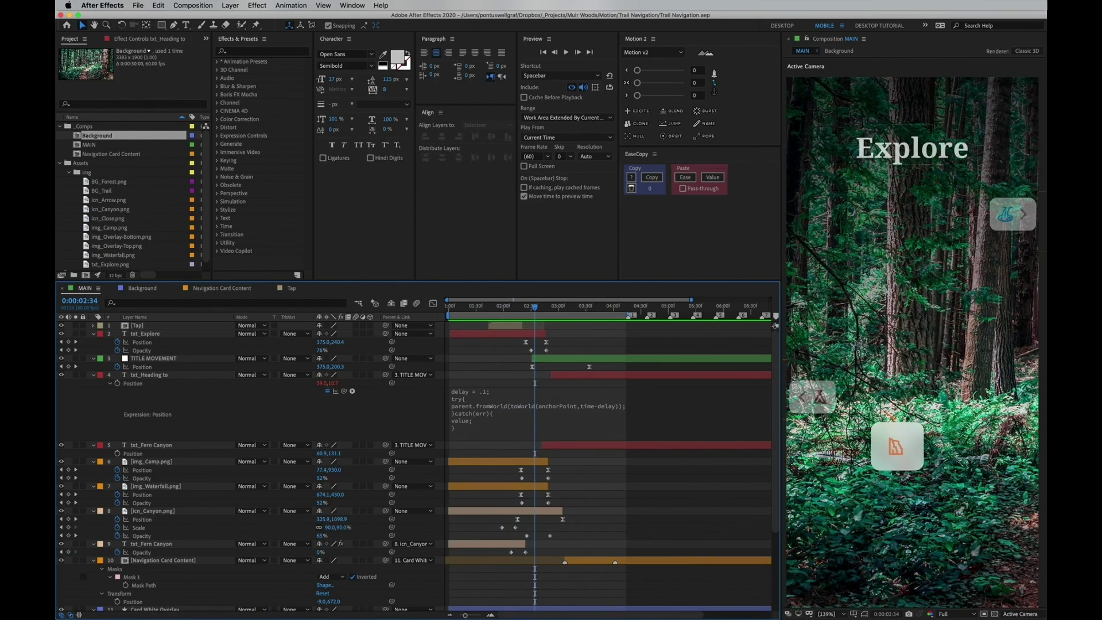
- Select img_Camp.png and img_Waterfall.png and scrub between 0:00:02:34 and 0:00:02:44
click(480, 463)
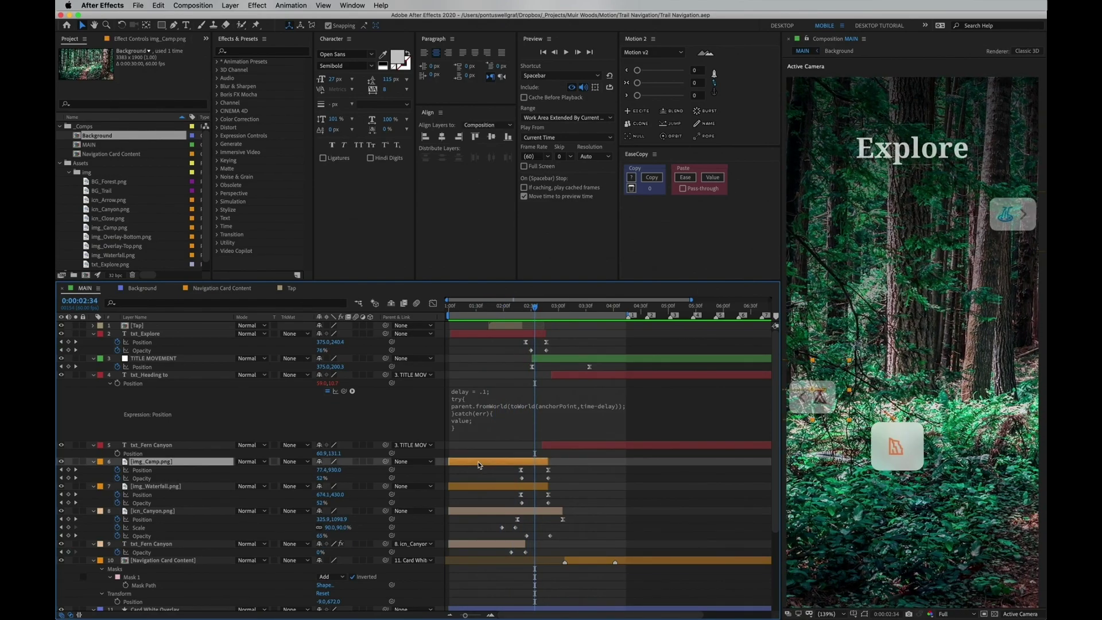
shift+click(489, 489)
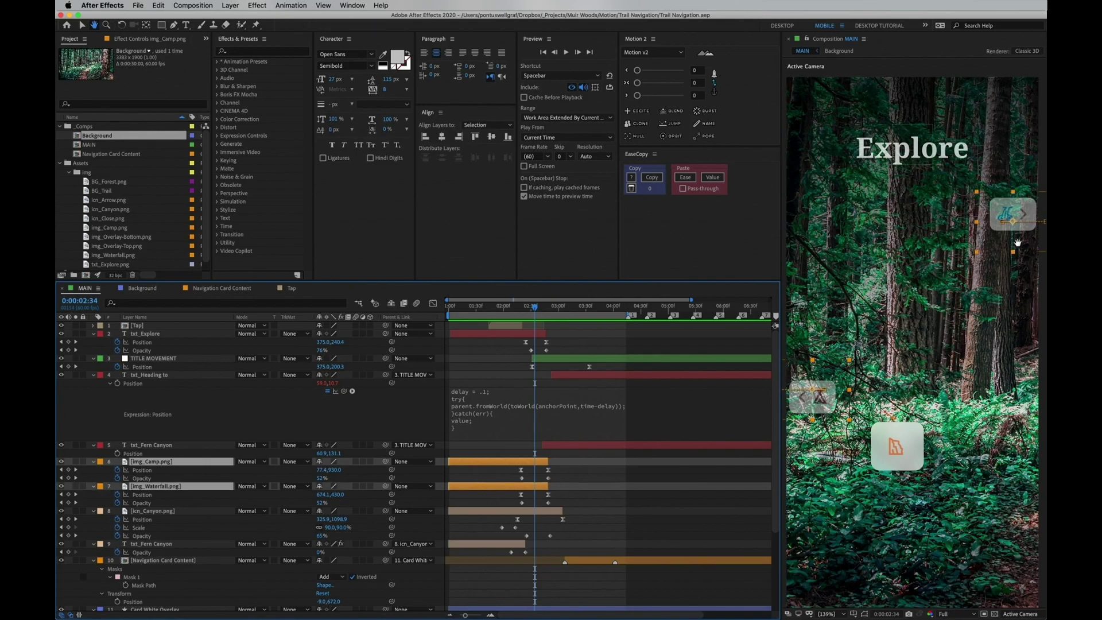
drag(1019, 241, 977, 248)
drag(520, 309, 542, 328)
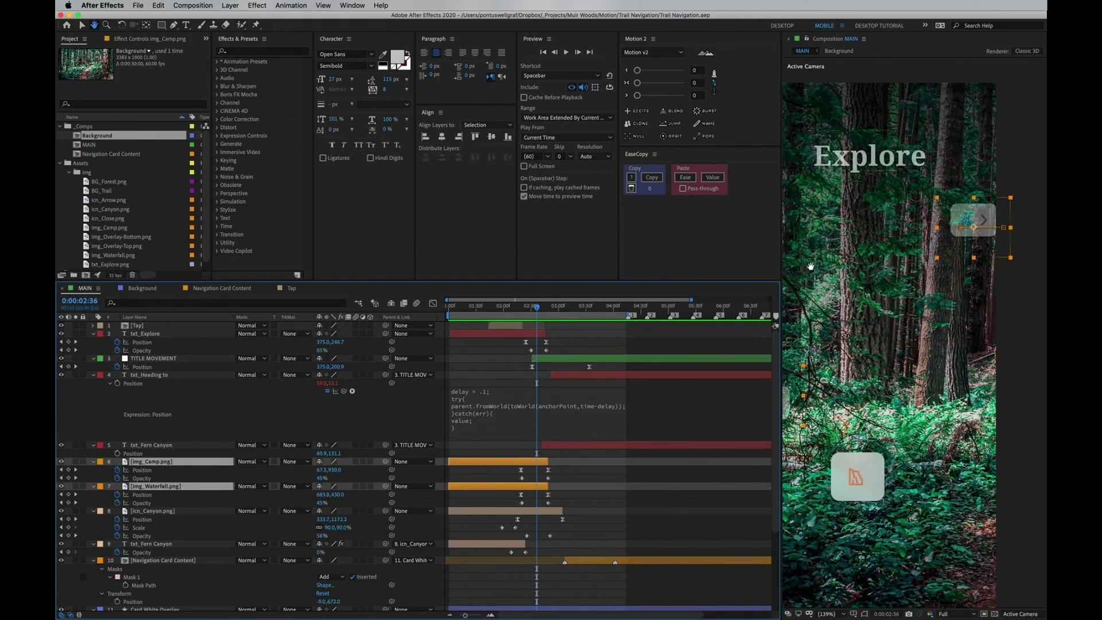
drag(810, 266, 854, 268)
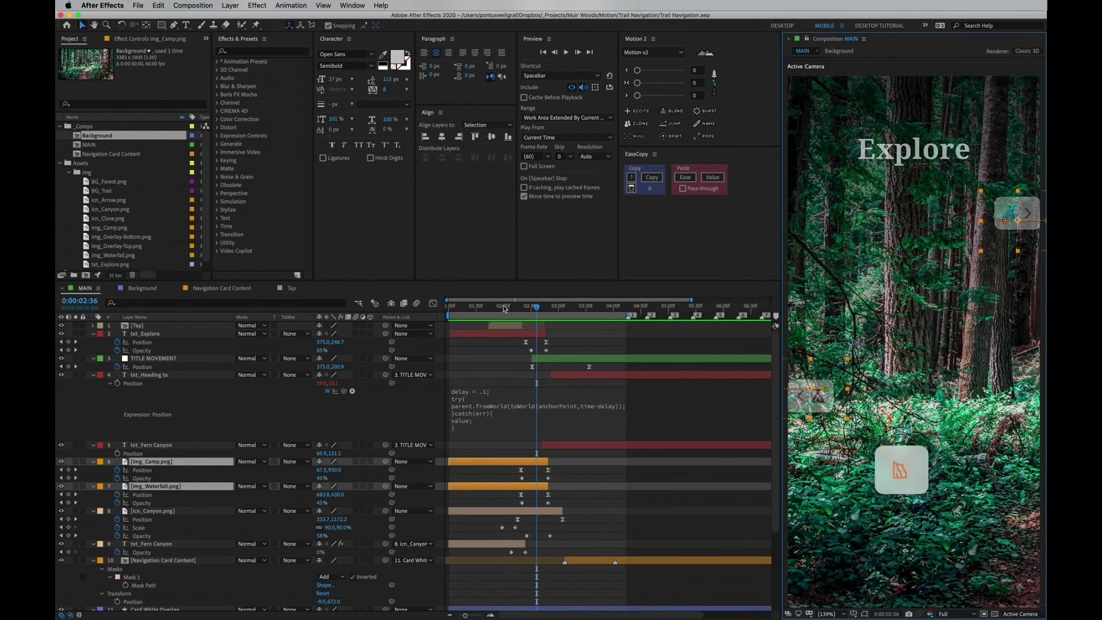
drag(503, 308, 501, 308)
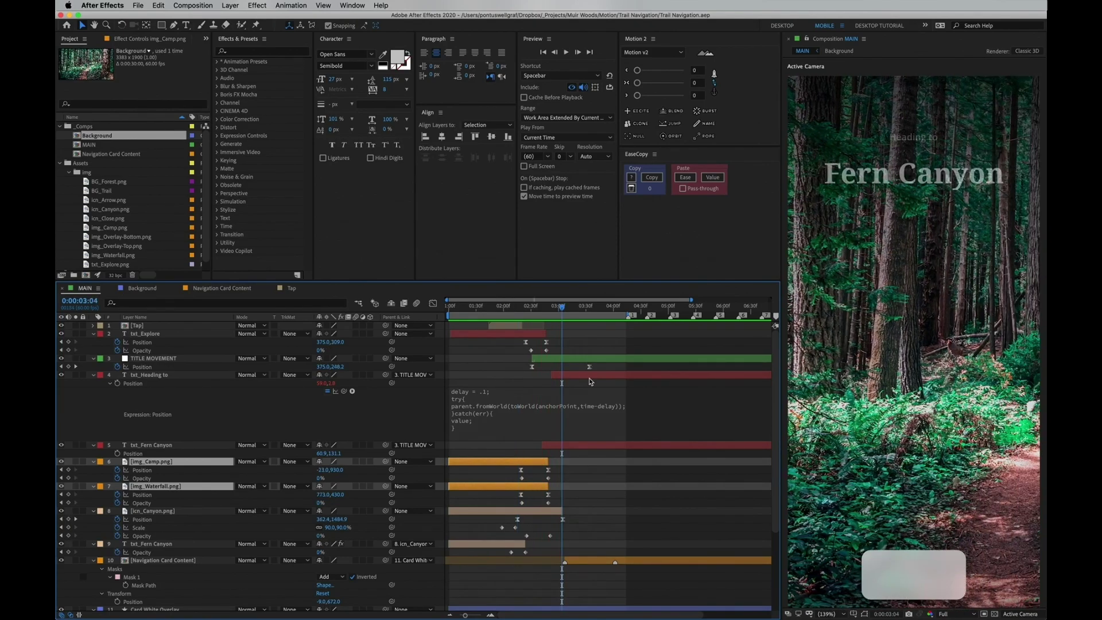
- Scrub from the Explore screen through Fern Canyon at 0:00:02:15 to where the trail card appears
click(488, 320)
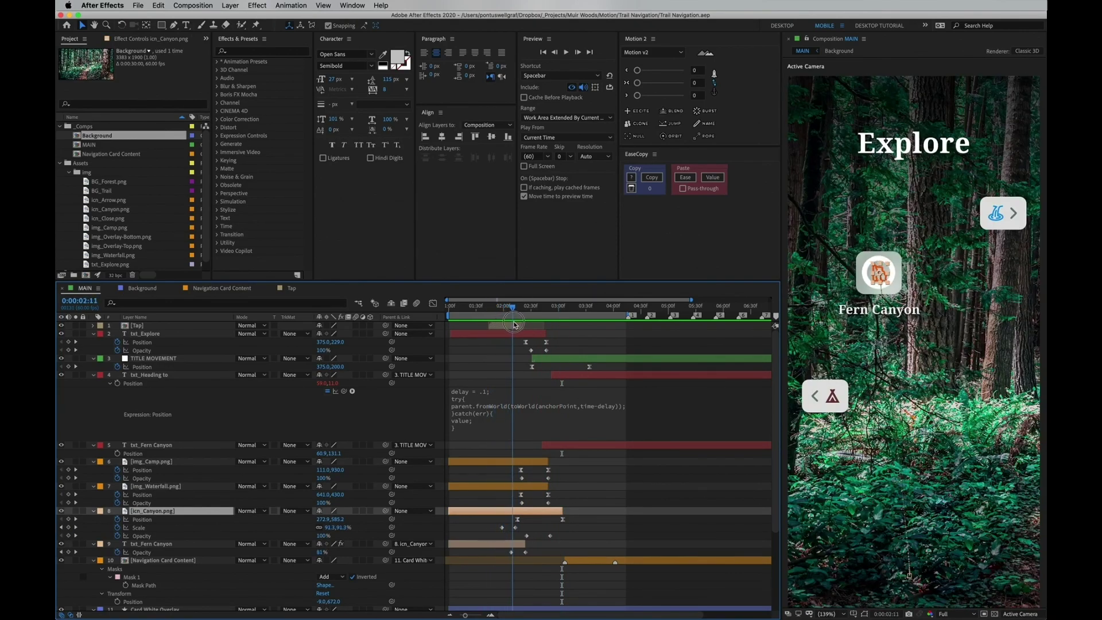
drag(515, 324, 561, 326)
drag(948, 373, 948, 270)
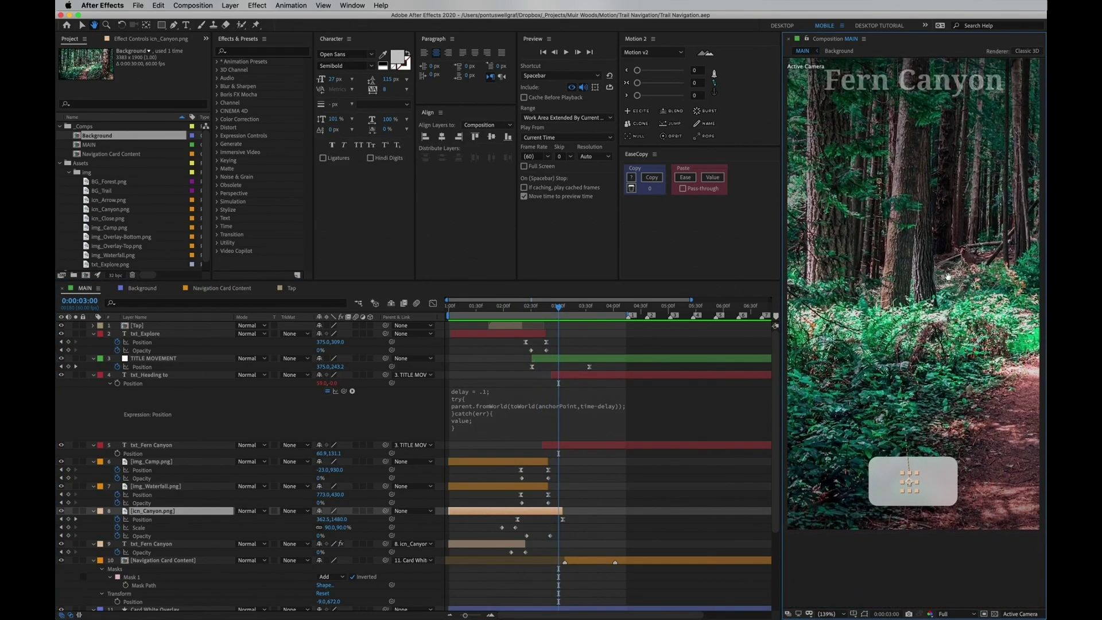
click(518, 307)
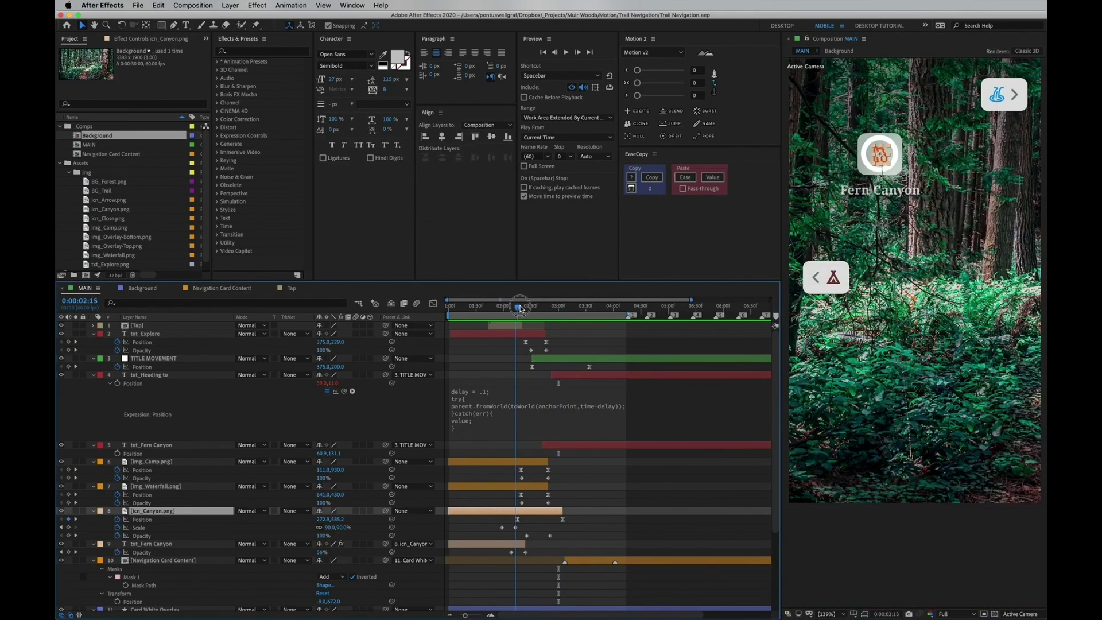
drag(552, 313, 585, 321)
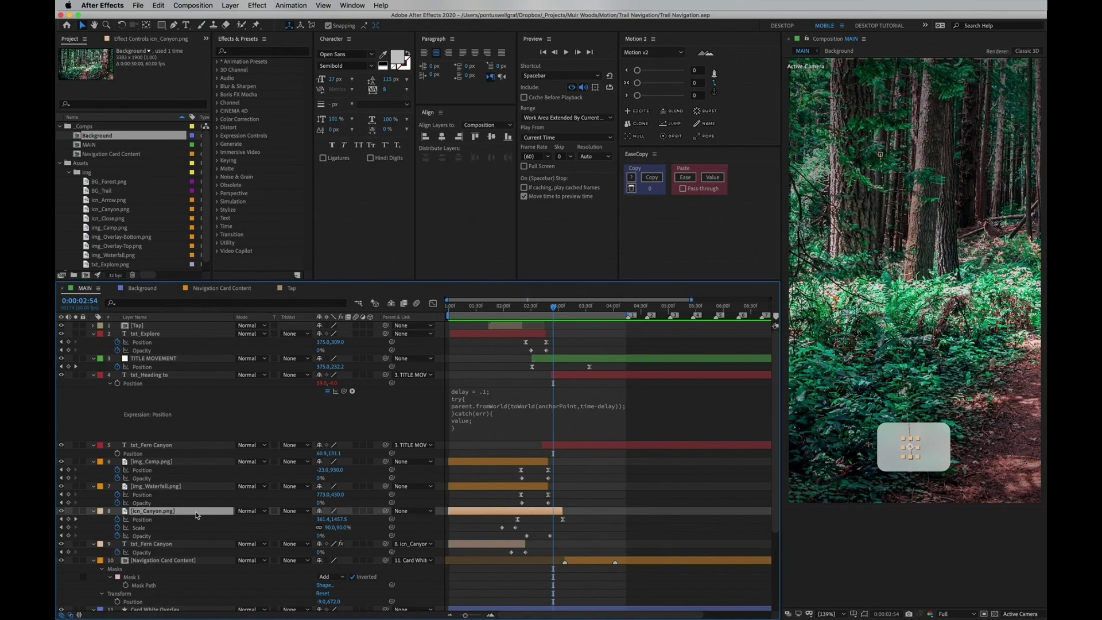
- Toggle the Card White Overlay and Card Blur layers off and on to compare the card
scroll(167, 539, down, 5)
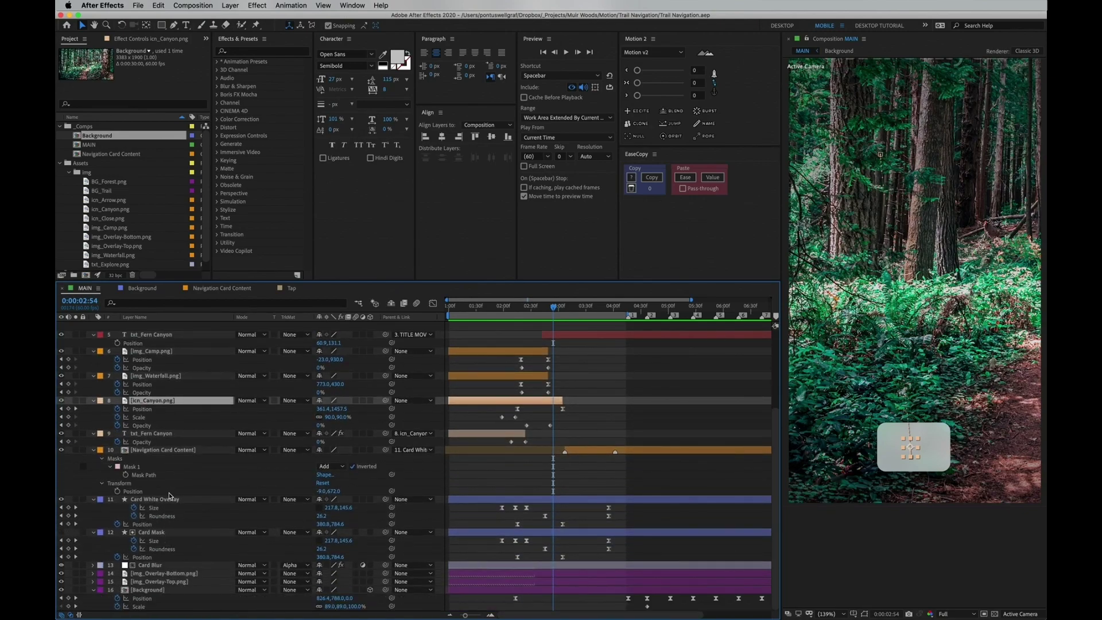
click(164, 500)
click(61, 499)
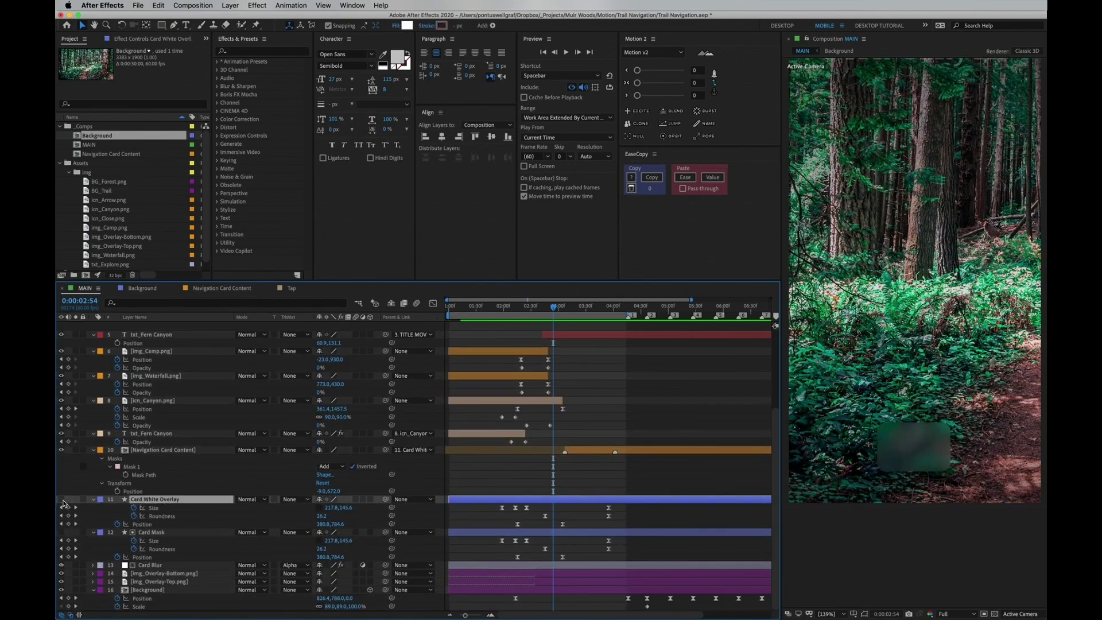
click(62, 499)
click(164, 532)
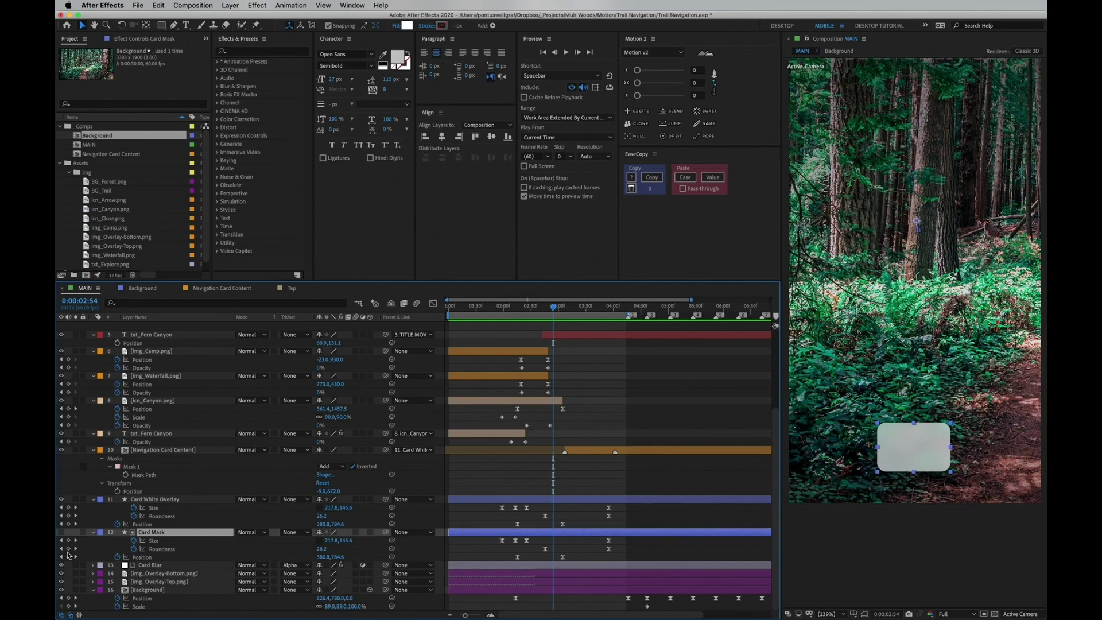
click(170, 499)
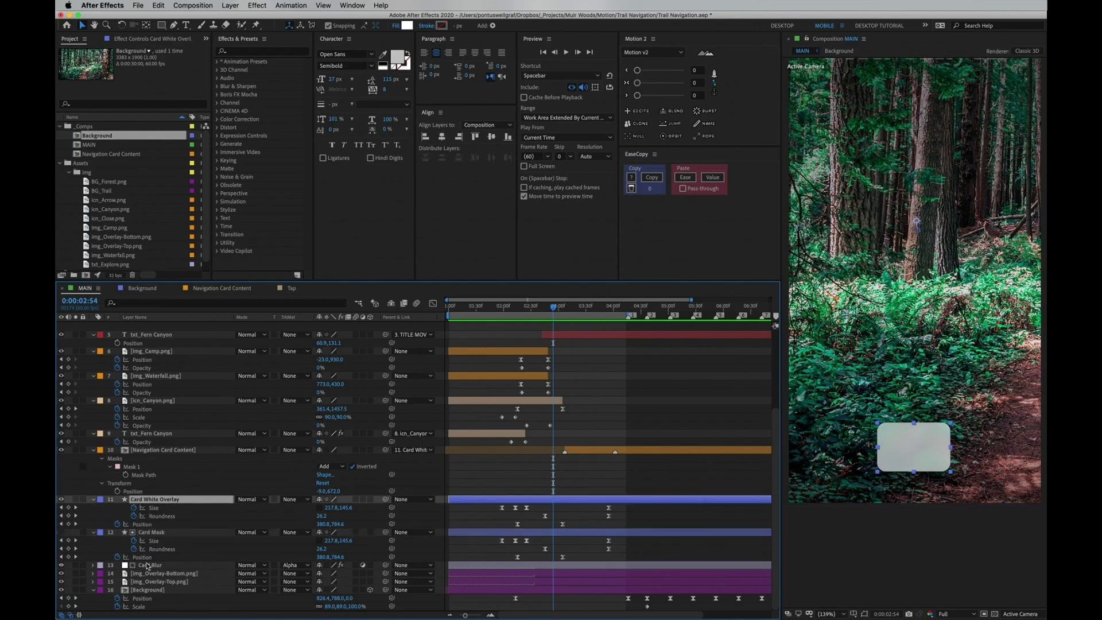
click(147, 566)
click(61, 566)
click(61, 566)
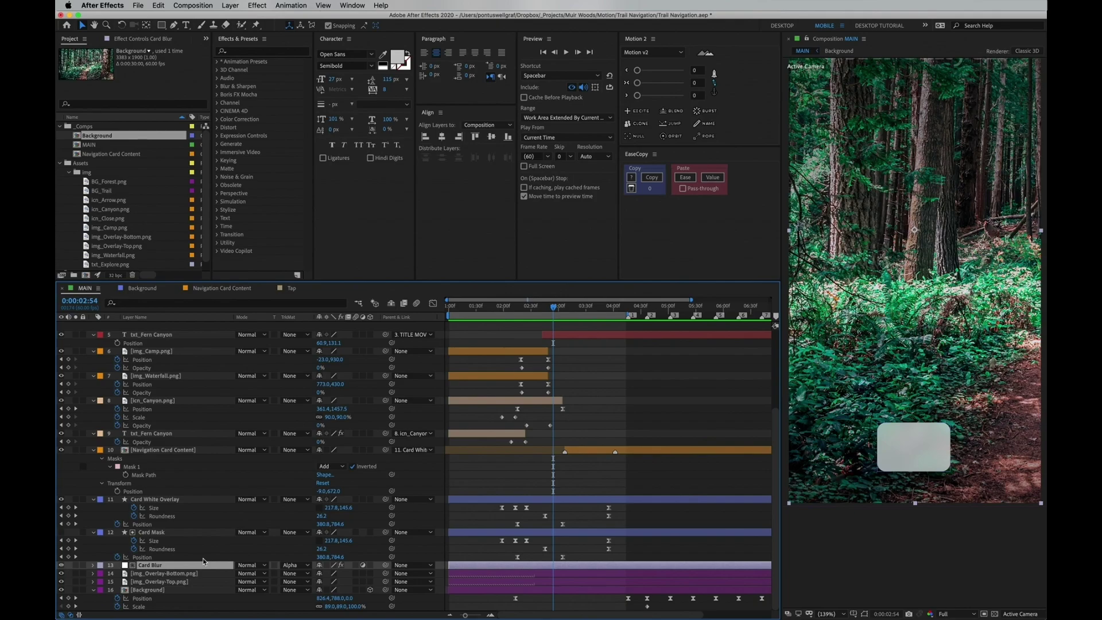
- Set Card Blur's track matte to Alpha Matte 'Card Mask' and reposition the blurred layer behind the card
click(287, 566)
click(301, 569)
drag(894, 322, 925, 290)
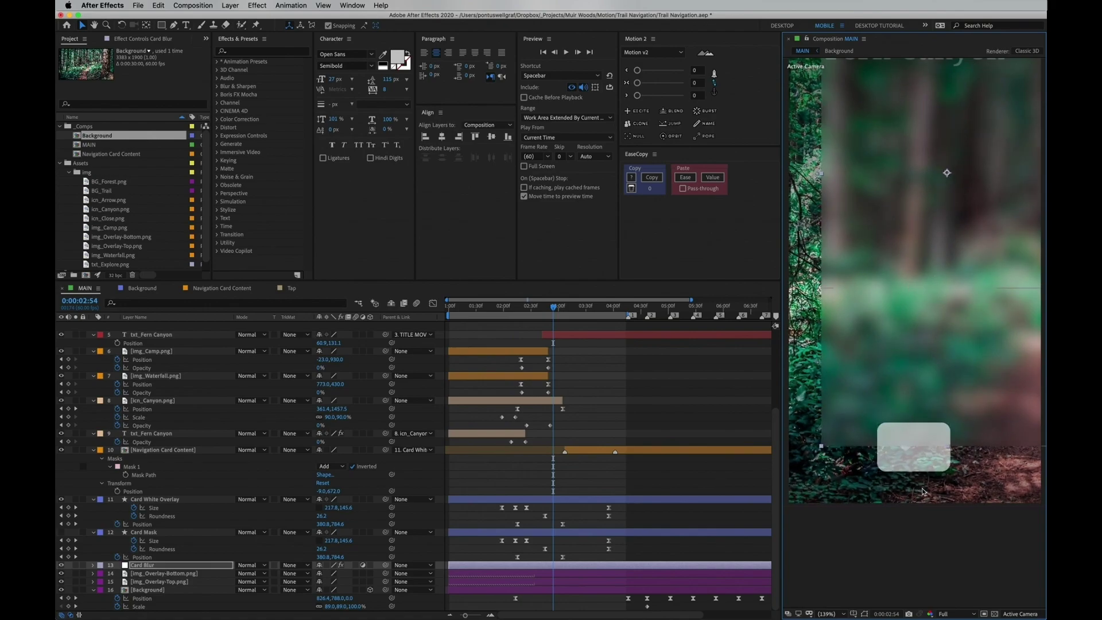
click(61, 499)
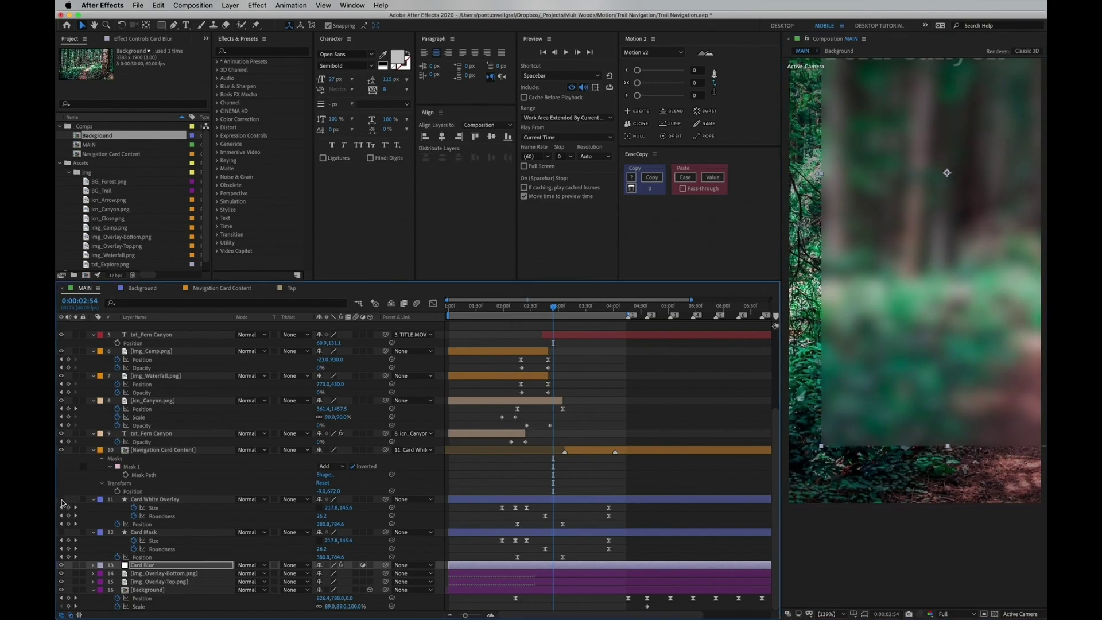
click(62, 532)
click(160, 533)
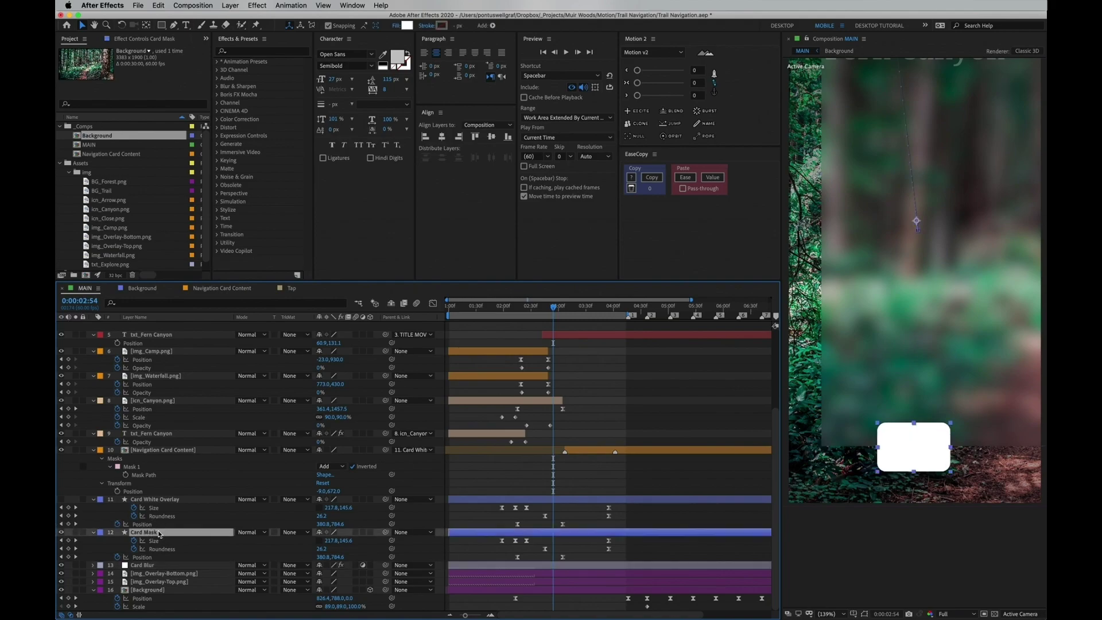
click(302, 564)
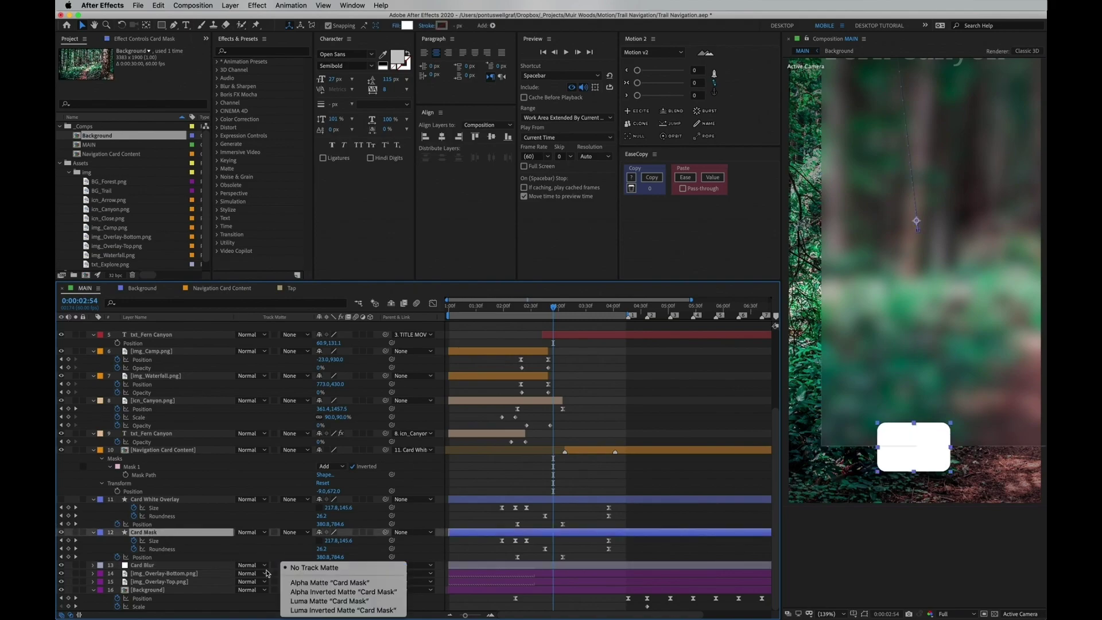
click(324, 582)
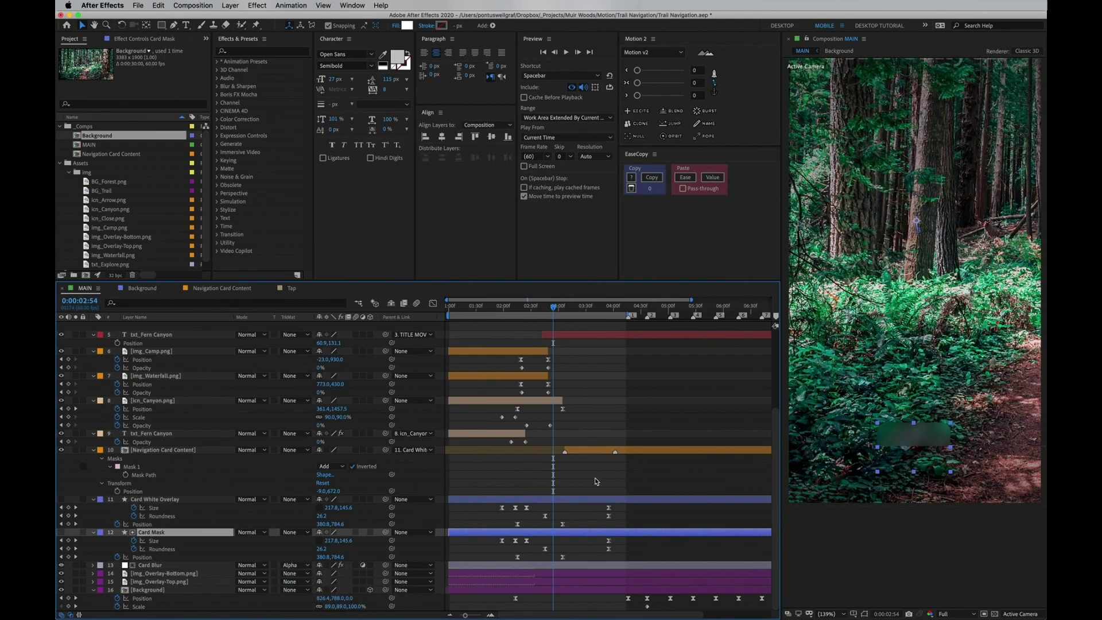
click(514, 567)
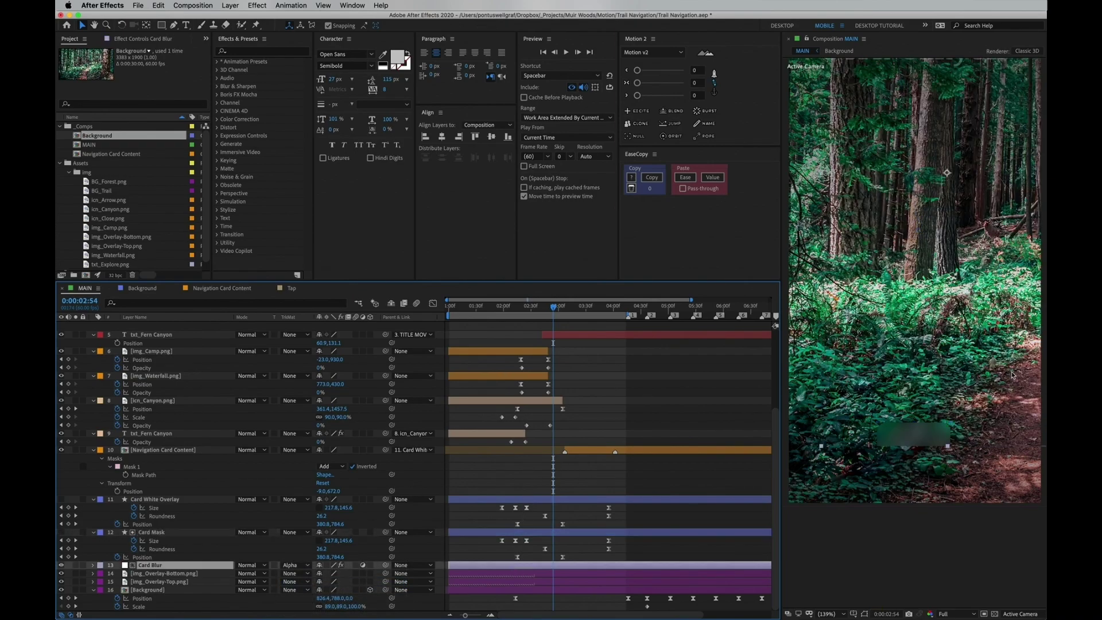
drag(1013, 375, 971, 382)
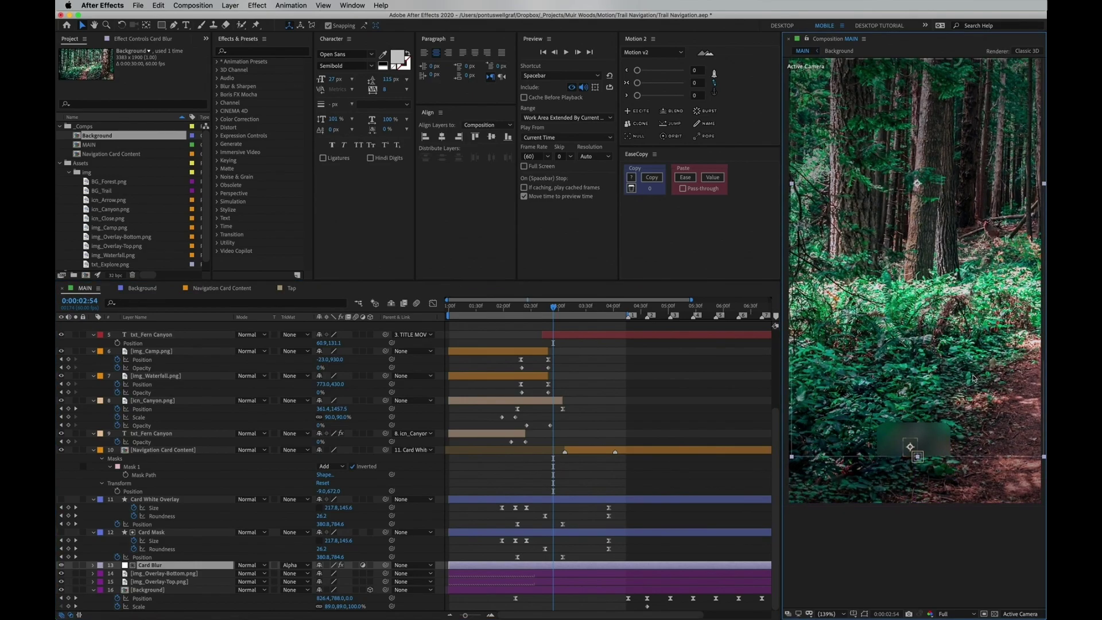
- Turn the Card White Overlay back on and select the overlay and mask keyframes
click(157, 498)
click(61, 500)
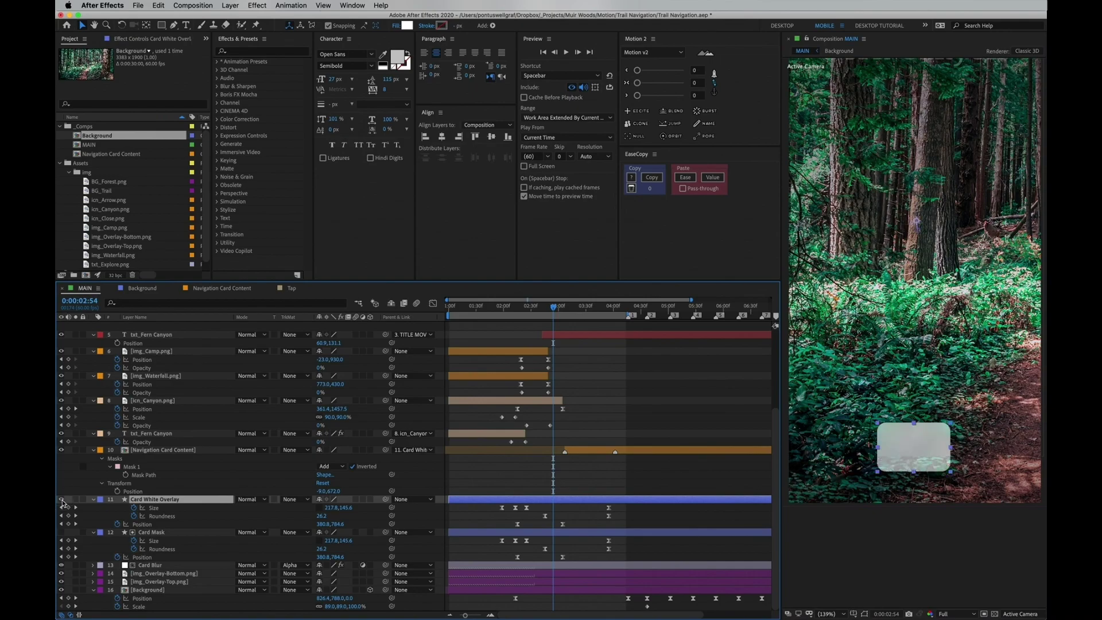
drag(906, 453, 909, 453)
key(super+z)
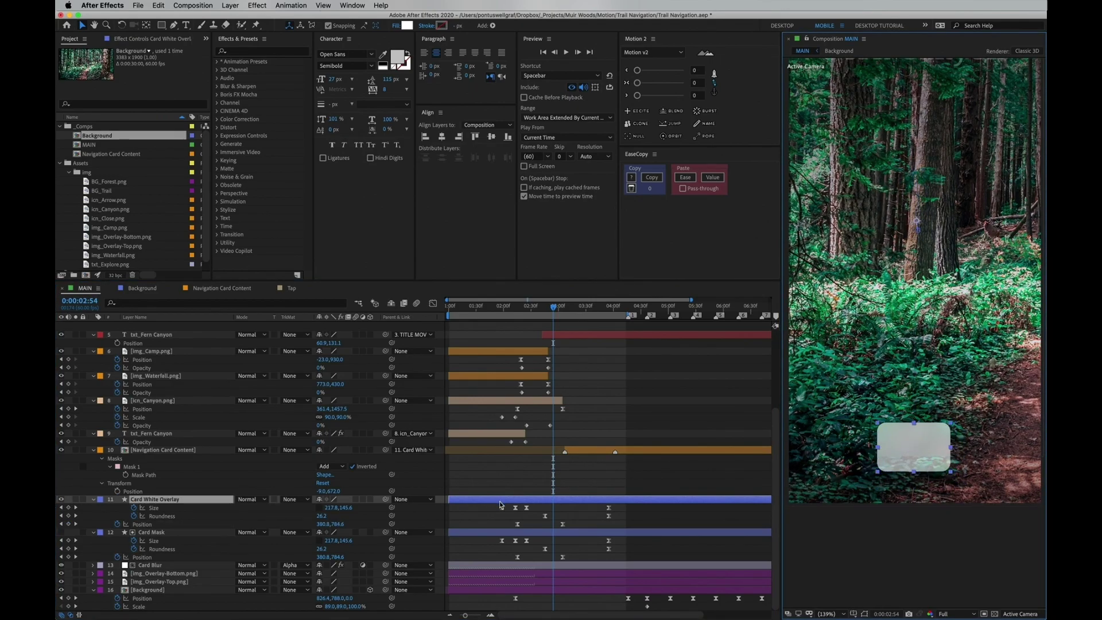
drag(500, 505, 468, 547)
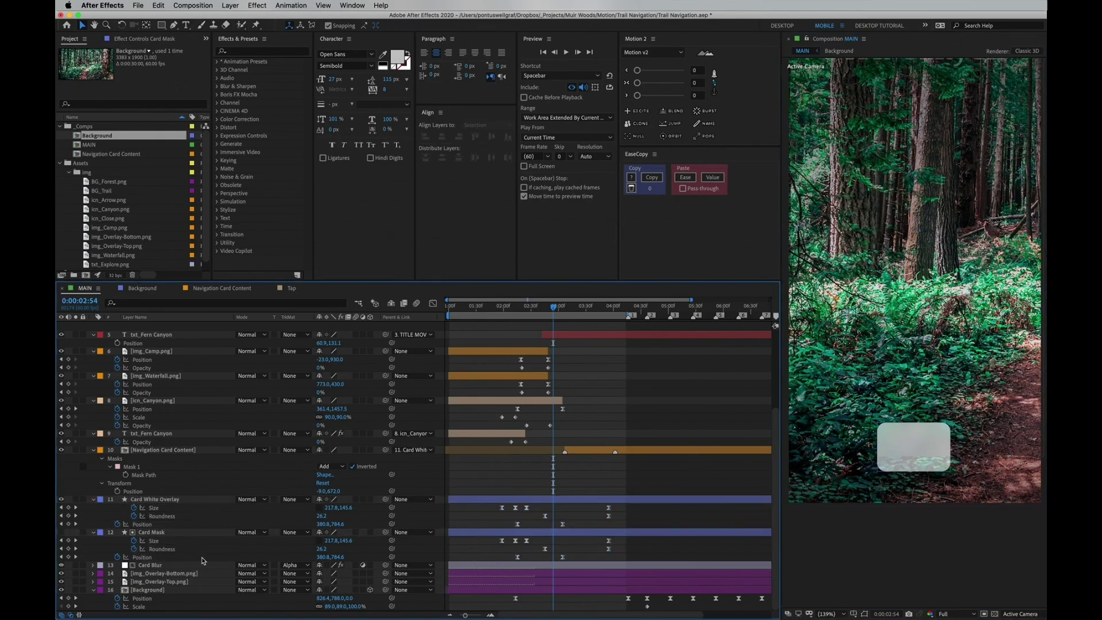
- Fit the Card Blur layer to the composition and preview the animation
click(172, 566)
right_click(166, 567)
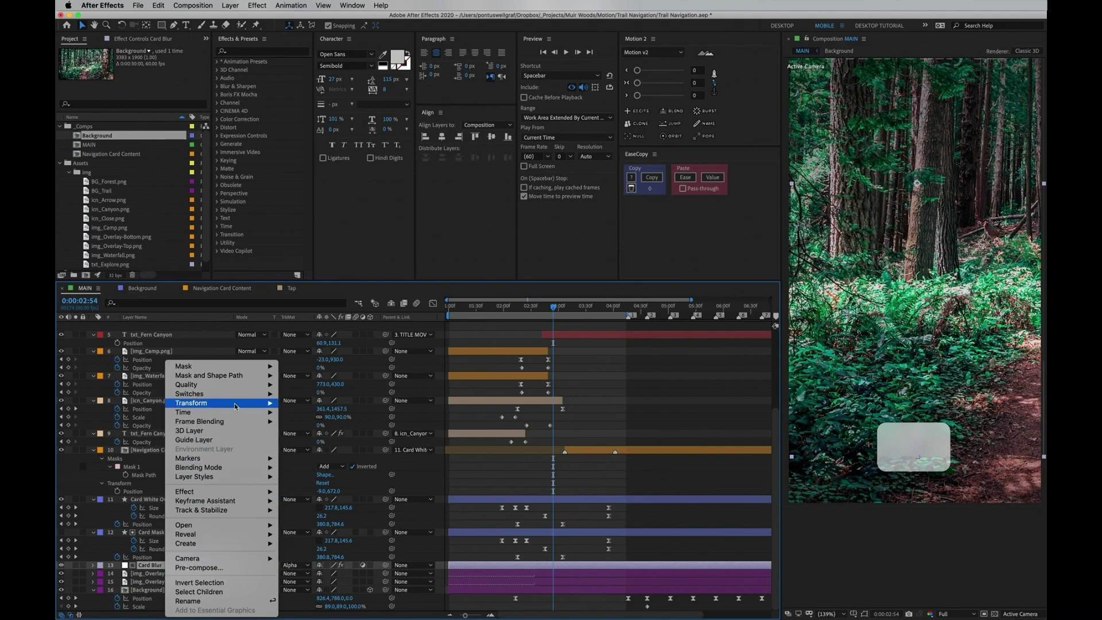
mouse_move(247, 402)
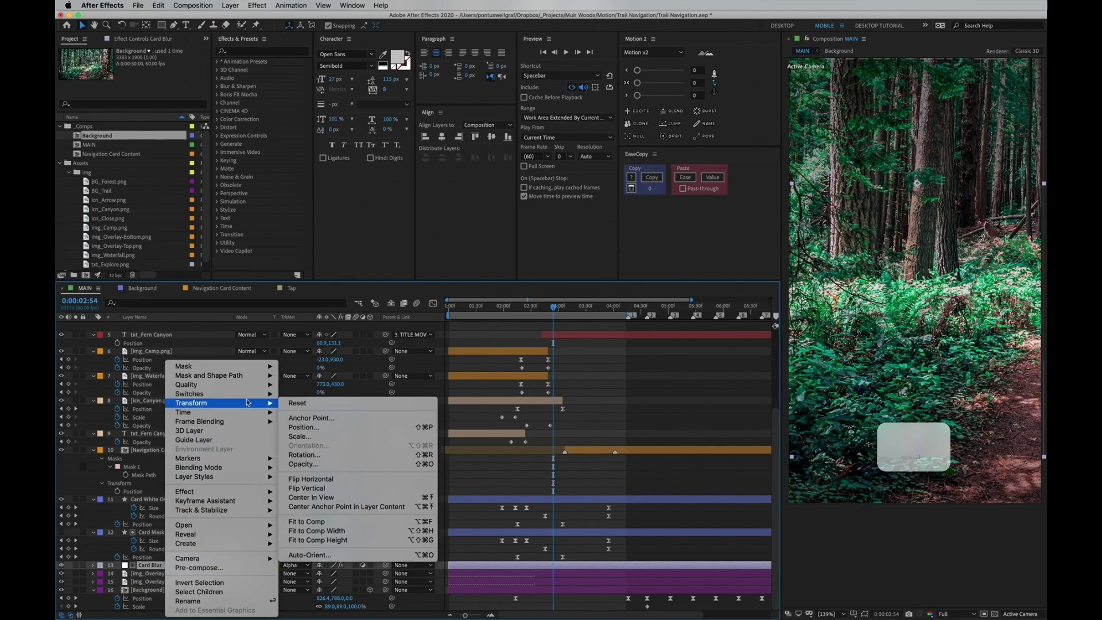
click(325, 521)
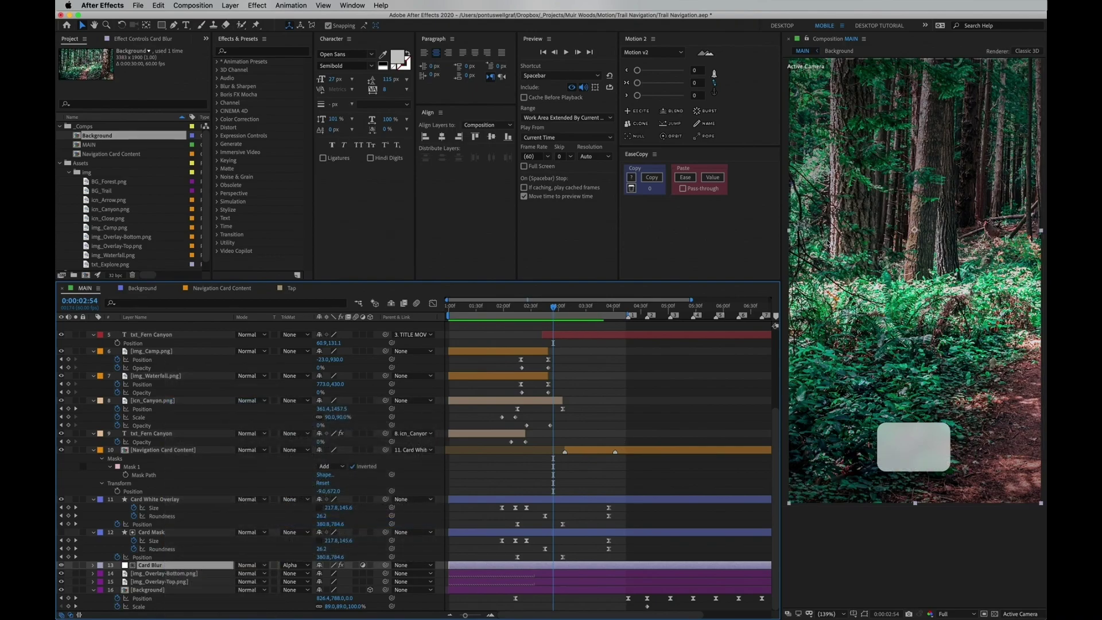
key(space)
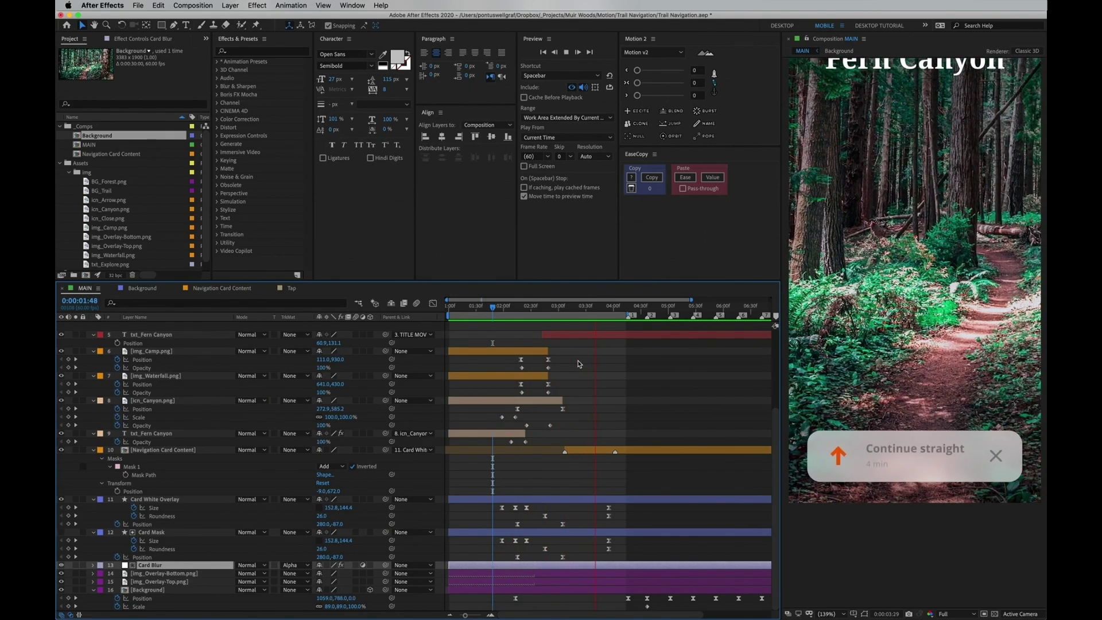
key(space)
- At 0:00:04:14, move Navigation Card Content up and right onto the card, to Position 63,595.5
click(587, 475)
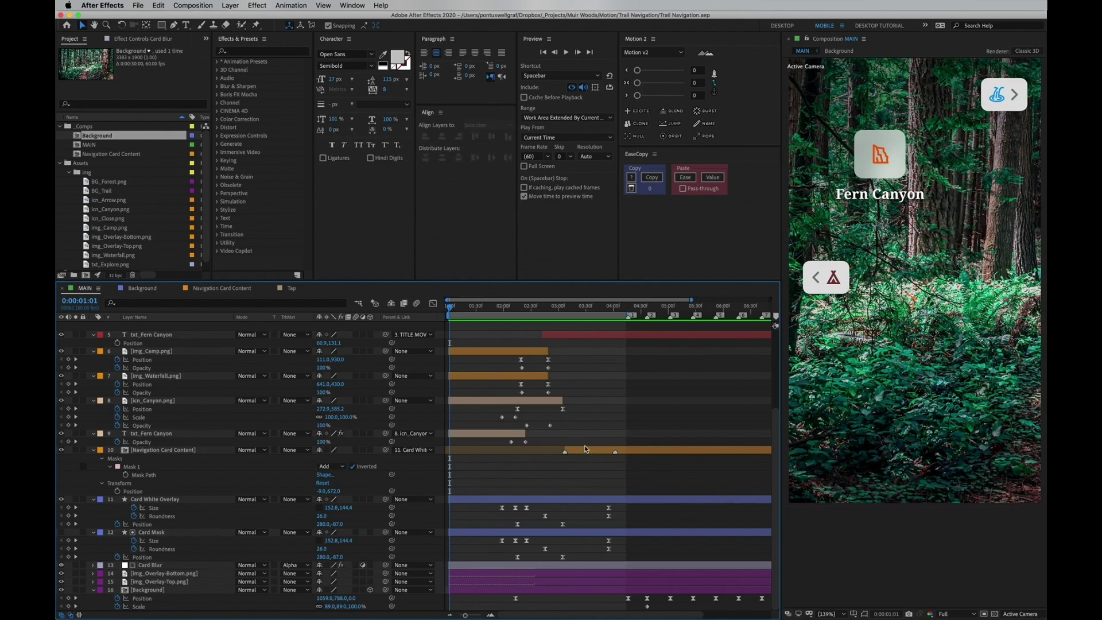
click(626, 308)
click(610, 450)
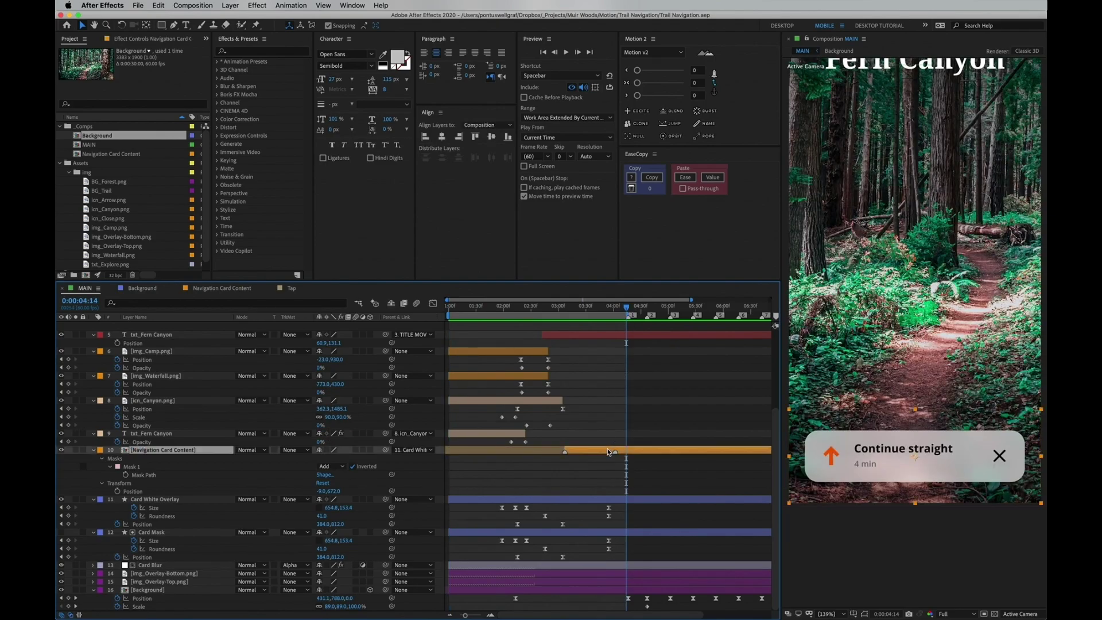
drag(867, 462, 891, 441)
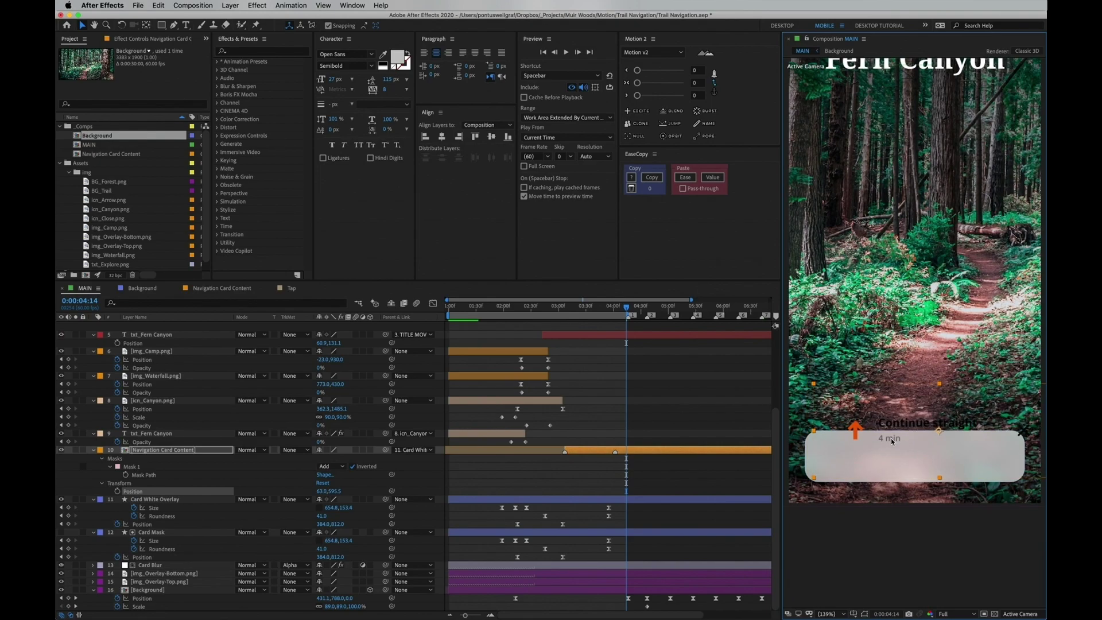
- Open the Navigation Card Content composition, preview the text fading in, and inspect its arrow, text and close layers
double_click(166, 450)
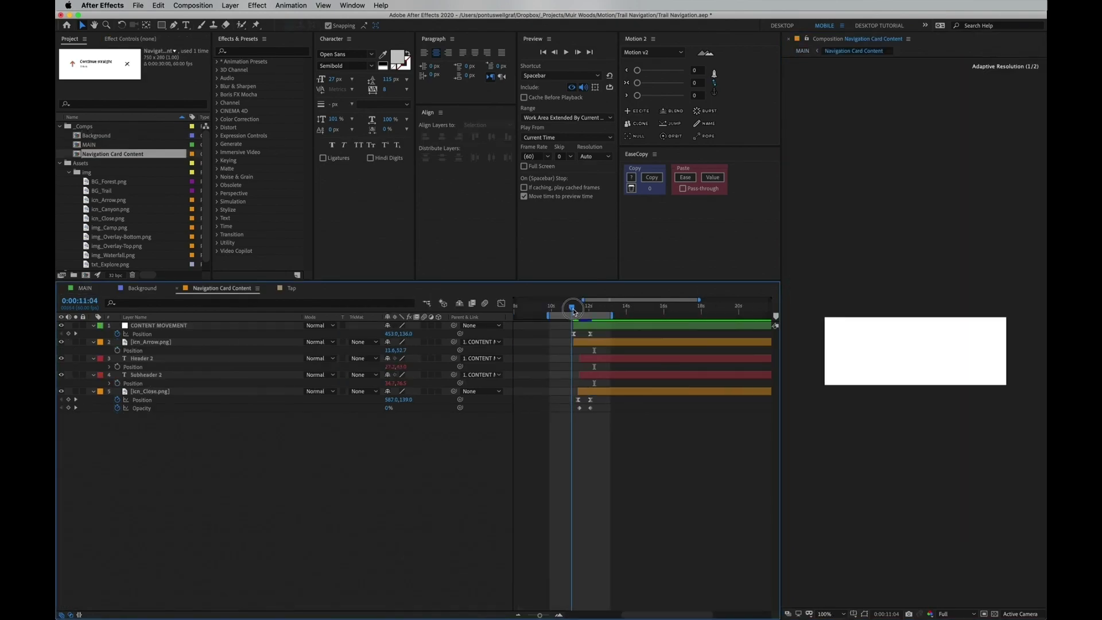
mouse_move(574, 311)
mouse_down()
mouse_move(598, 316)
mouse_move(570, 319)
mouse_up()
key(space)
click(601, 343)
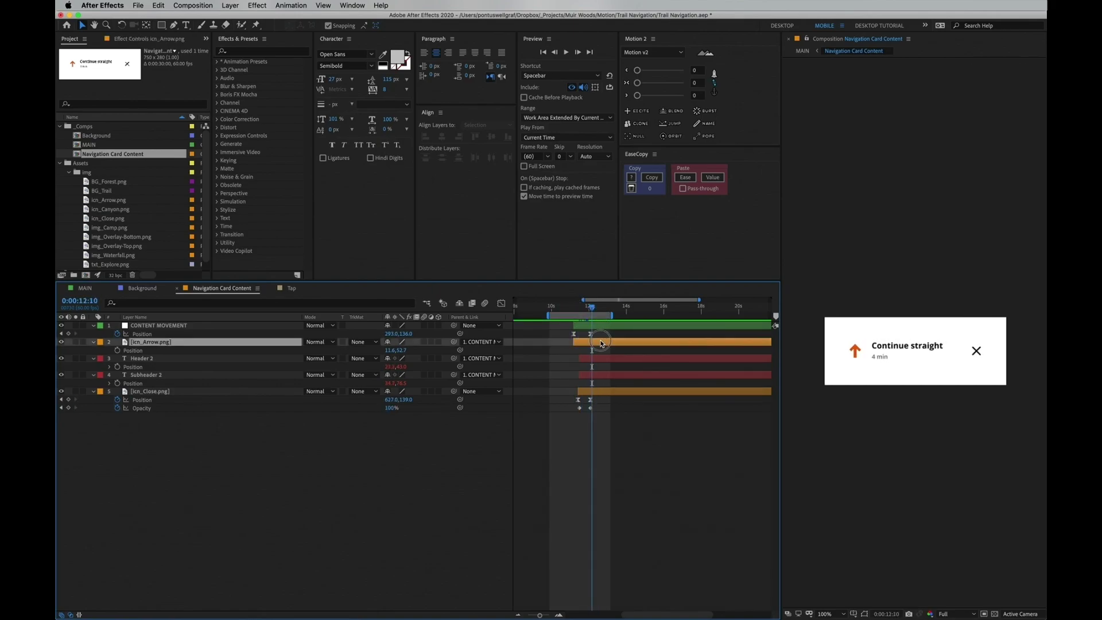
shift+click(608, 378)
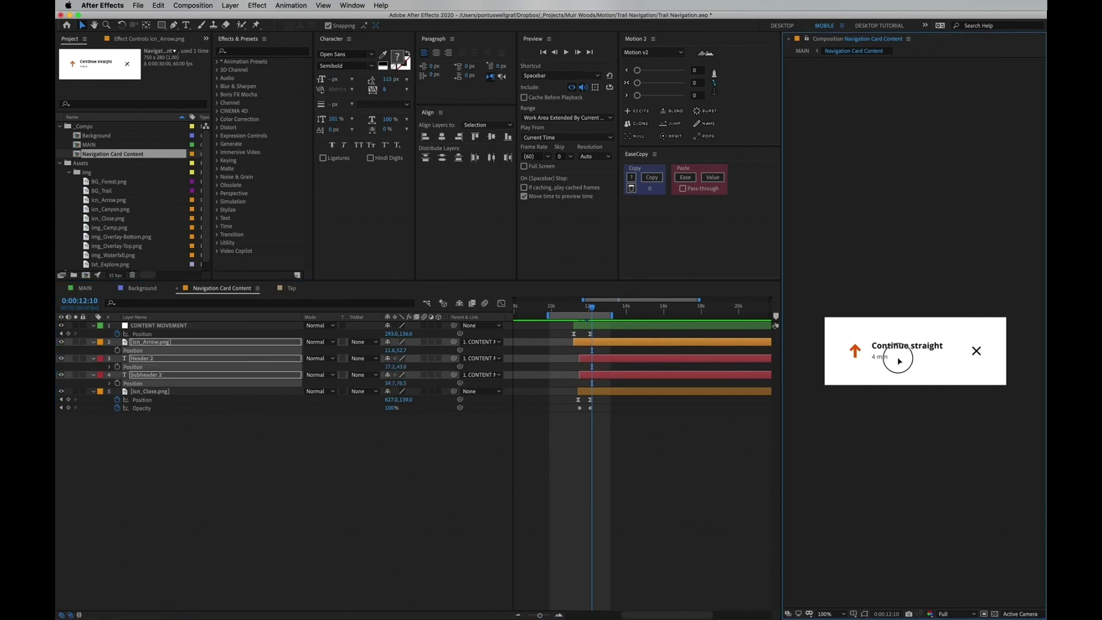
drag(899, 361, 910, 372)
key(super+z)
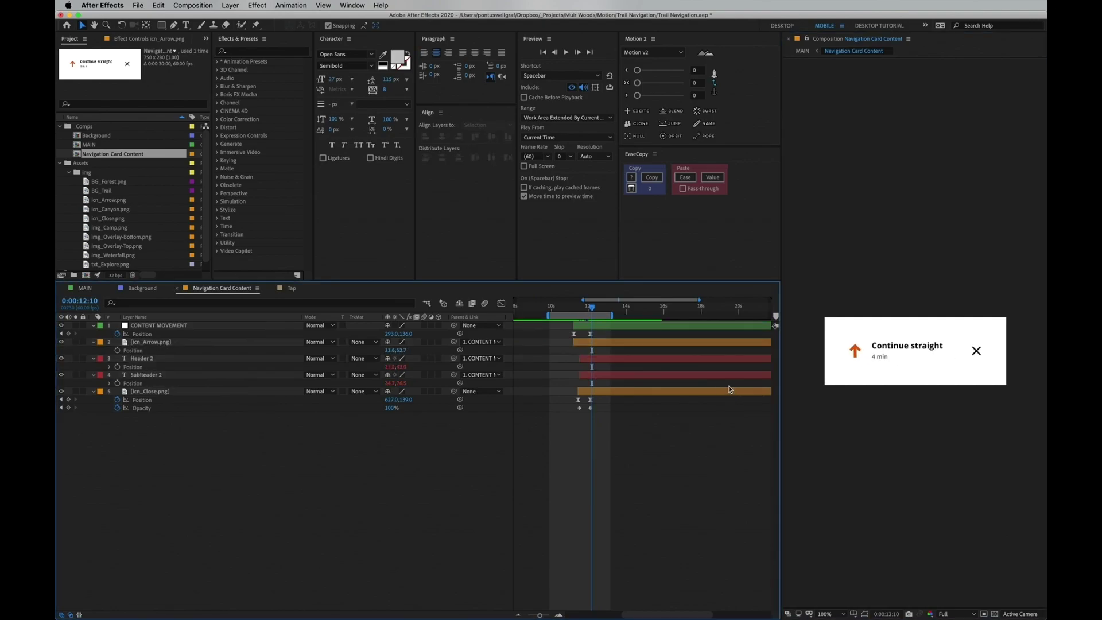
click(730, 393)
click(987, 343)
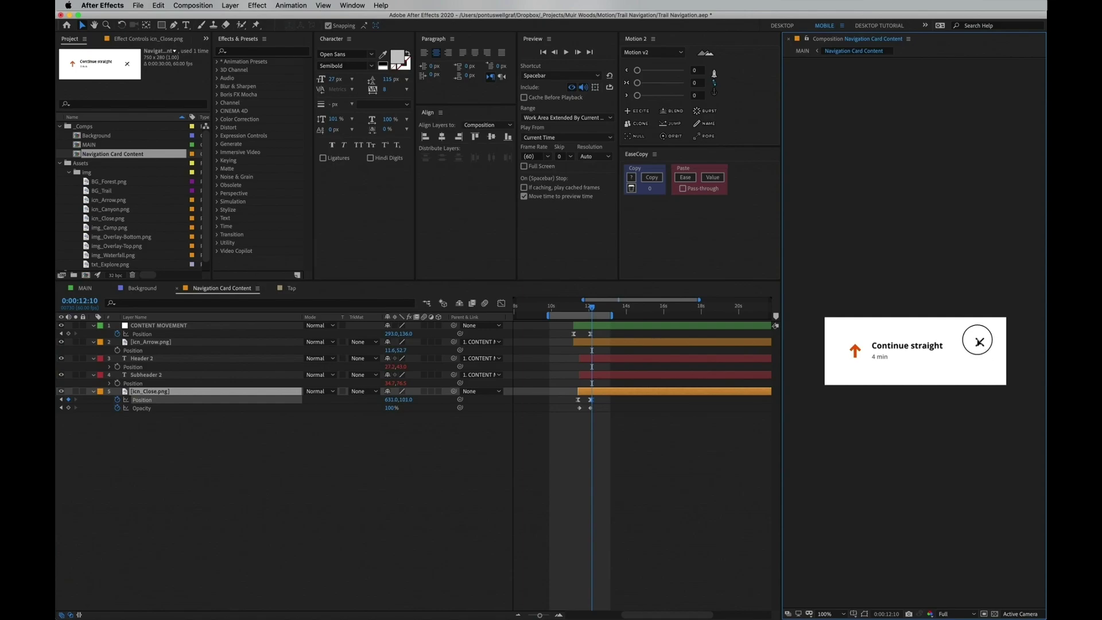
- Parent icn_Arrow, Header 2 and Subheader 2 to CONTENT MOVEMENT and preview the card animating in
click(632, 341)
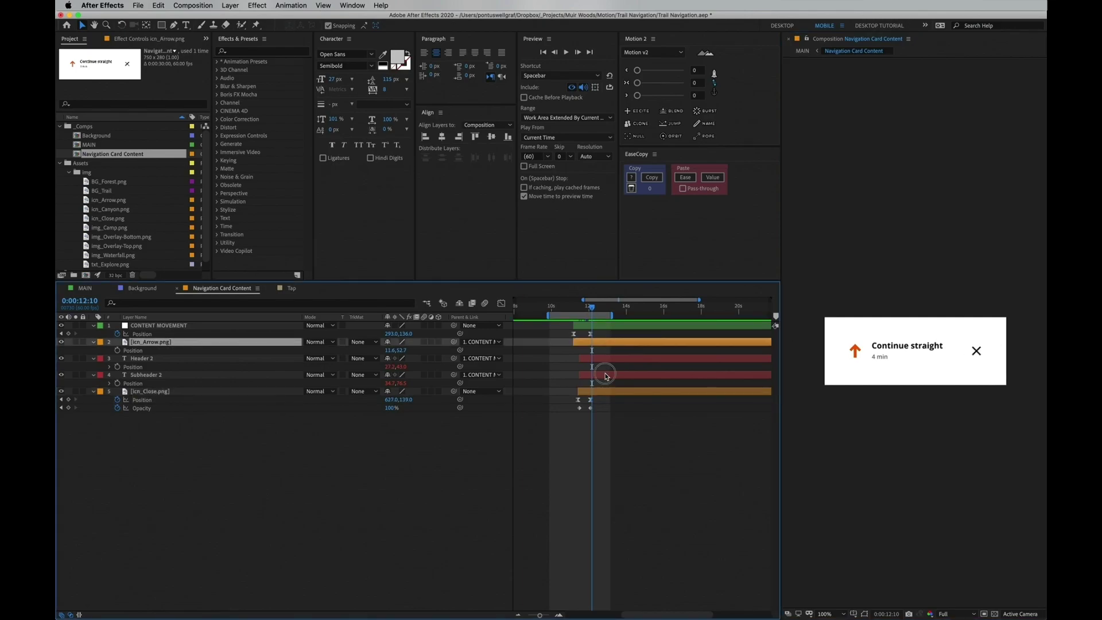
shift+click(607, 374)
drag(453, 342, 188, 326)
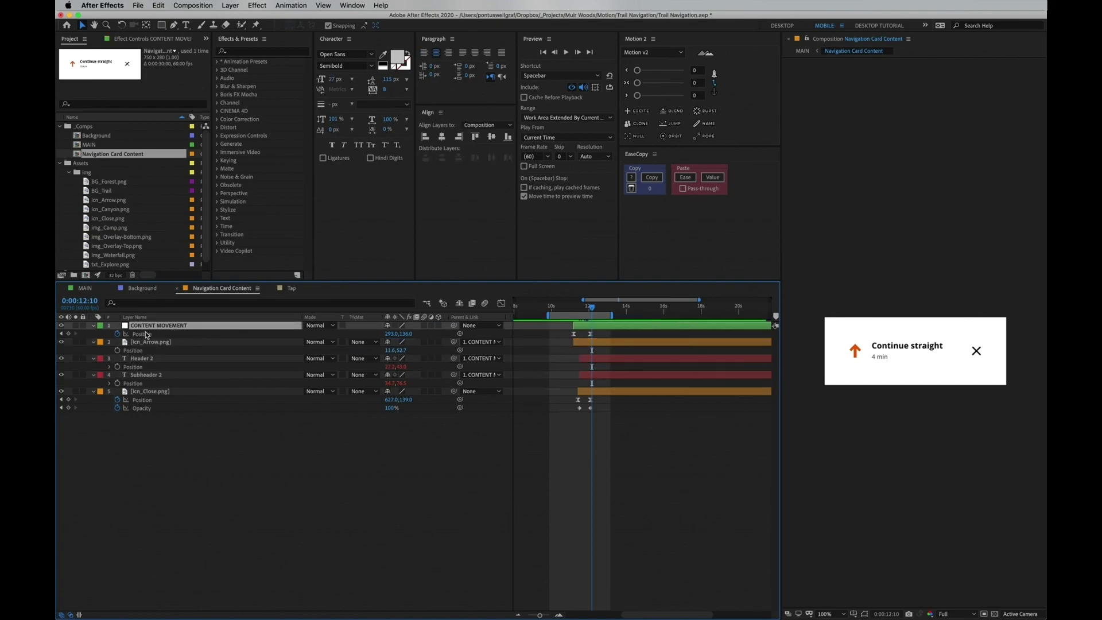
drag(626, 333, 567, 340)
click(572, 308)
key(space)
key(space)
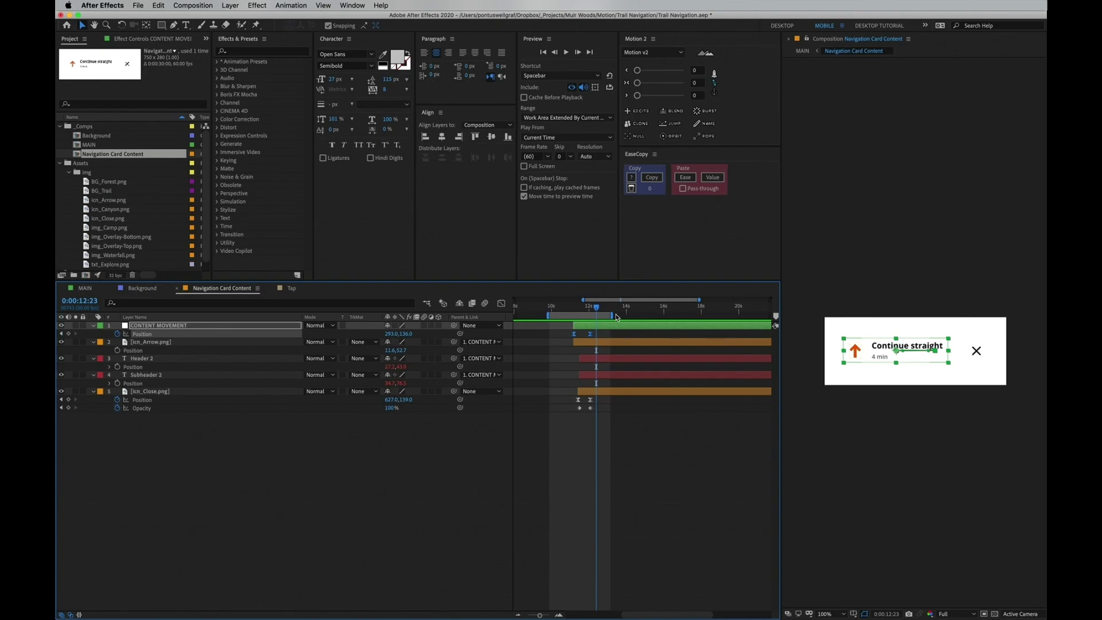
- Reveal the delay expressions on Header 2 and Subheader 2 Position
click(580, 308)
drag(582, 308, 598, 309)
click(123, 358)
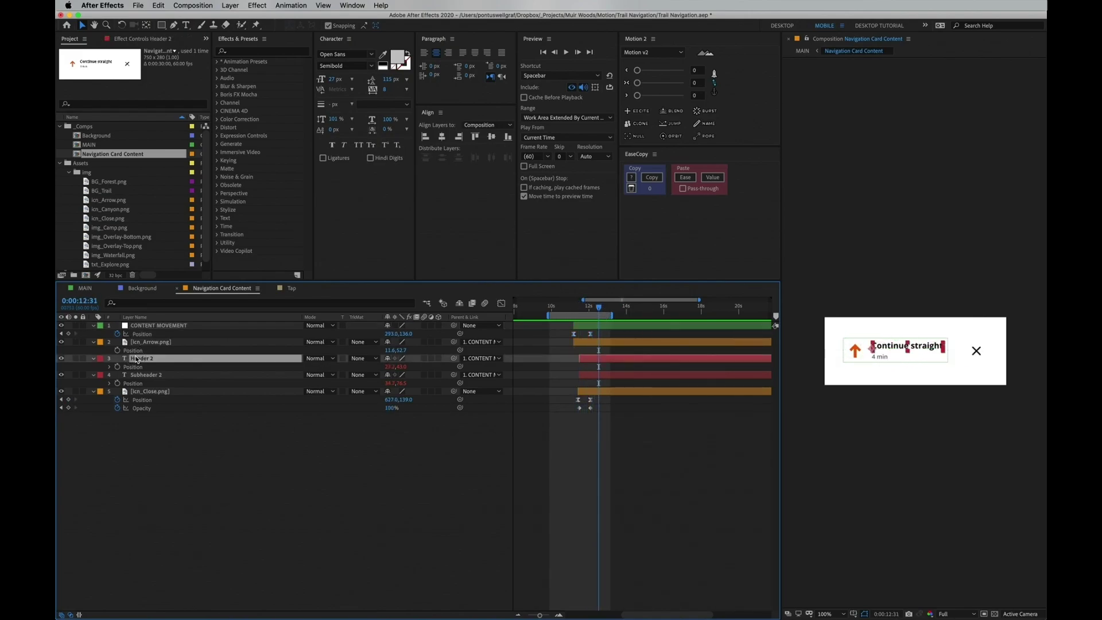
key(super+v)
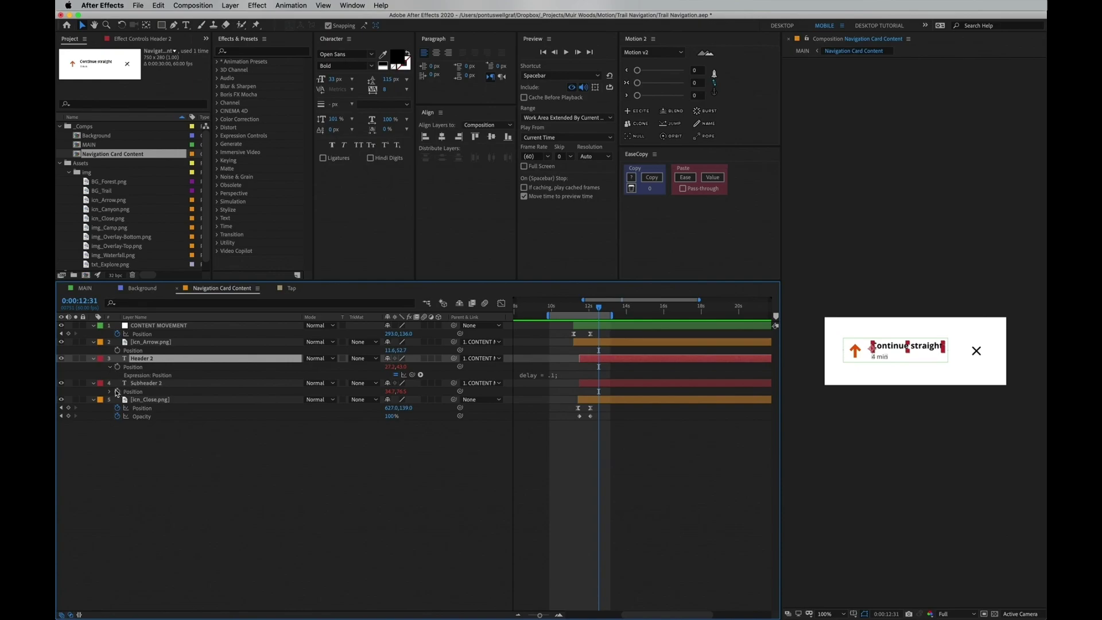
click(111, 392)
click(528, 376)
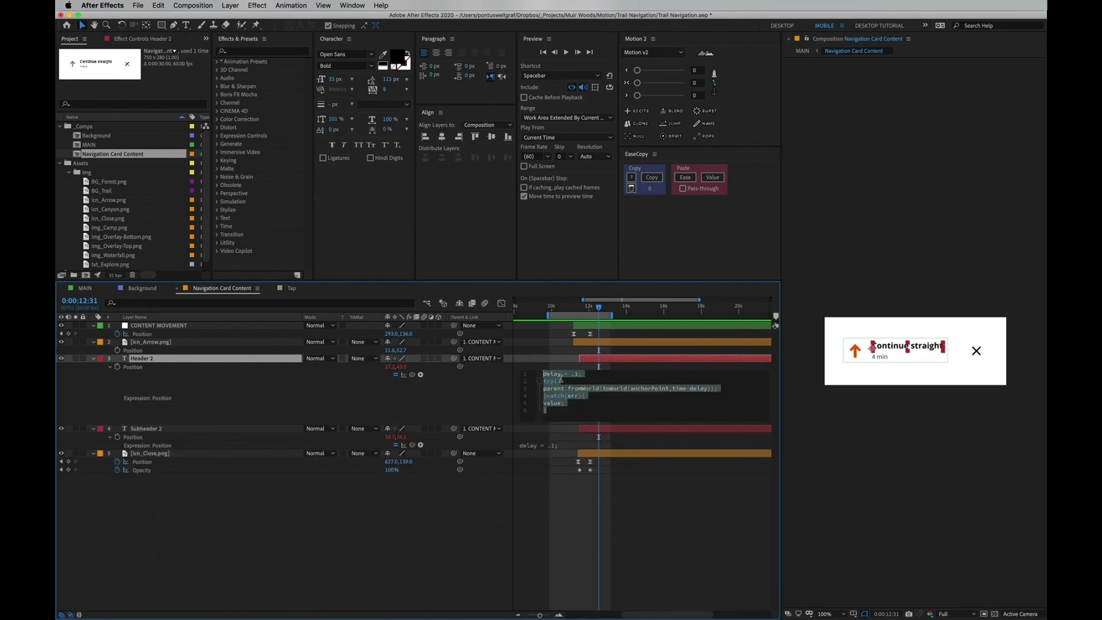
click(553, 445)
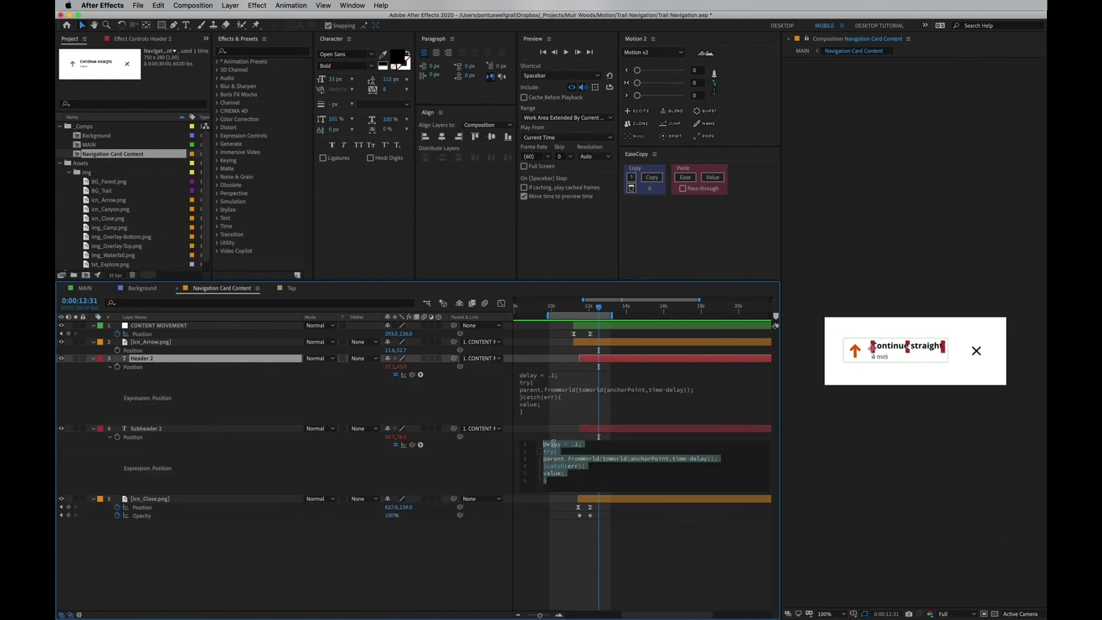
drag(566, 313, 590, 326)
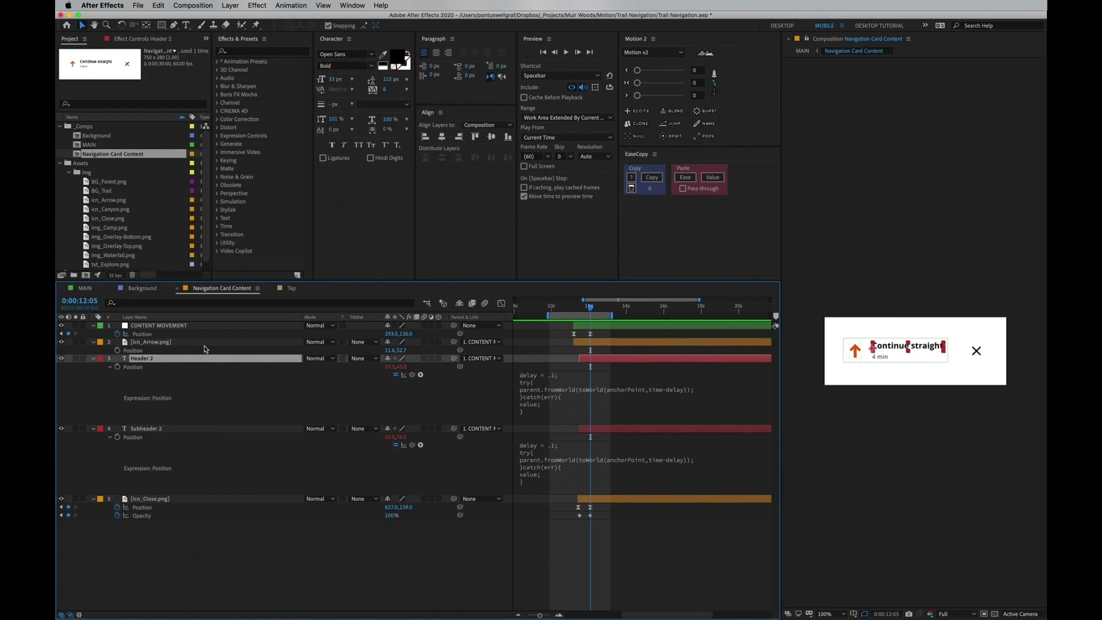
- Edit the delay value in Subheader 2's Position expression and preview the staggered text
click(170, 428)
click(556, 450)
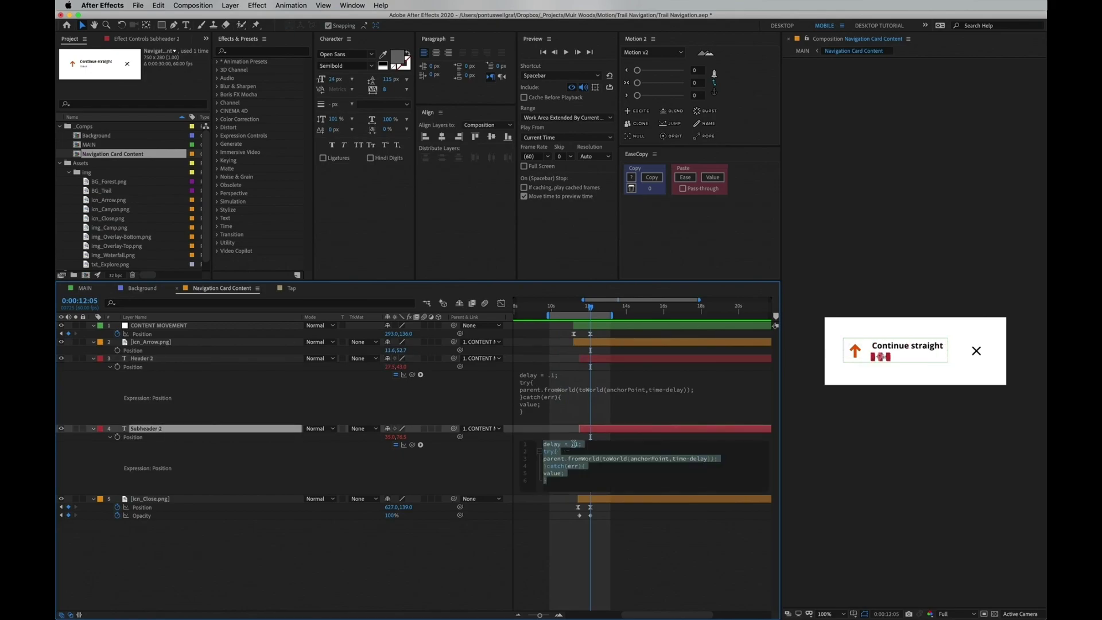
click(575, 444)
text(3)
click(632, 562)
click(566, 307)
key(space)
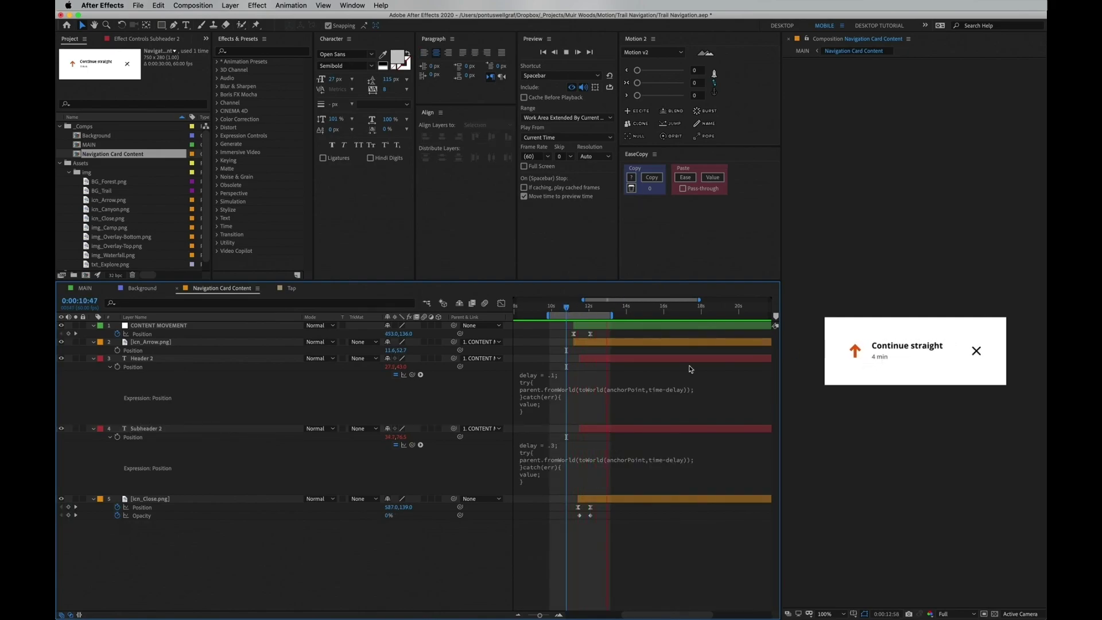
- Set Subheader 2's delay to .2 and preview the animation with the new delay
click(569, 449)
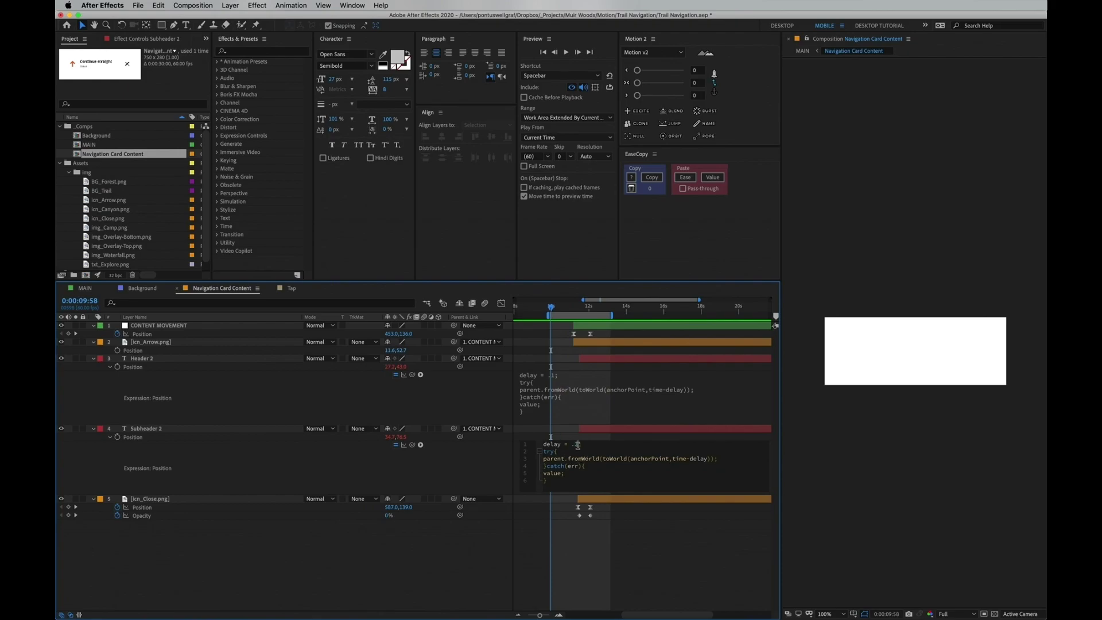
click(550, 307)
key(space)
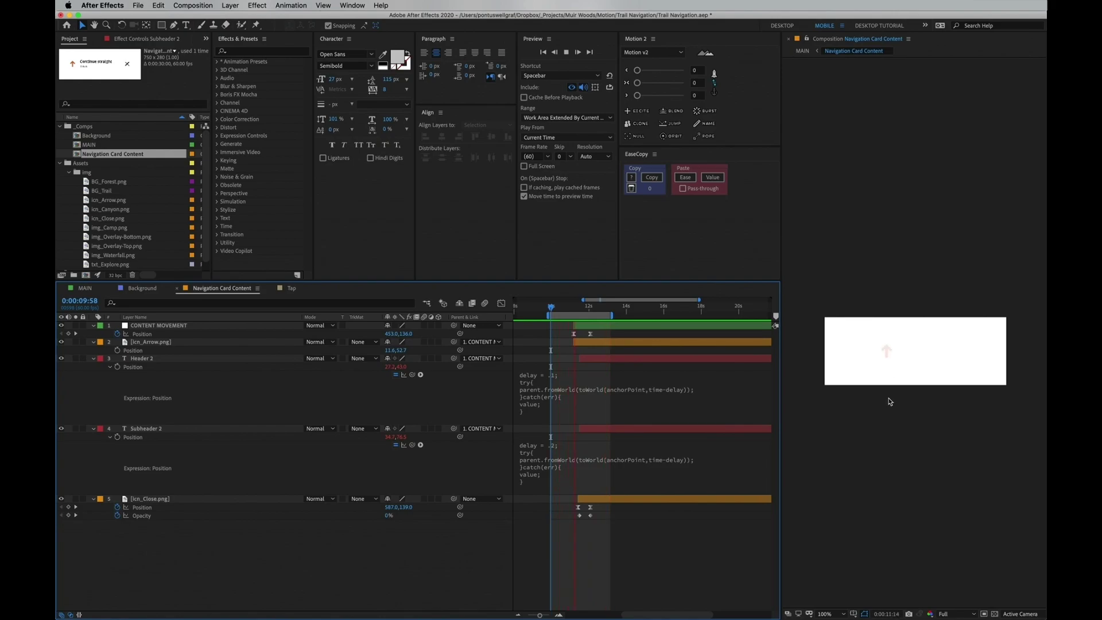
key(space)
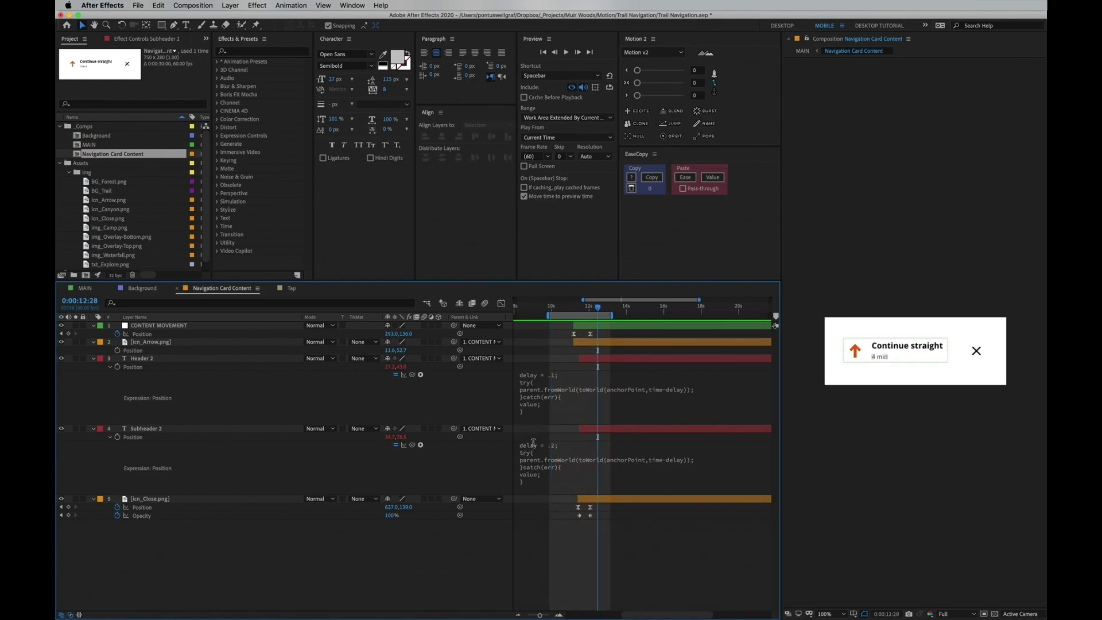
- Review Subheader 2's expression code, rewind, then select all layers and collapse their properties
click(533, 442)
click(607, 466)
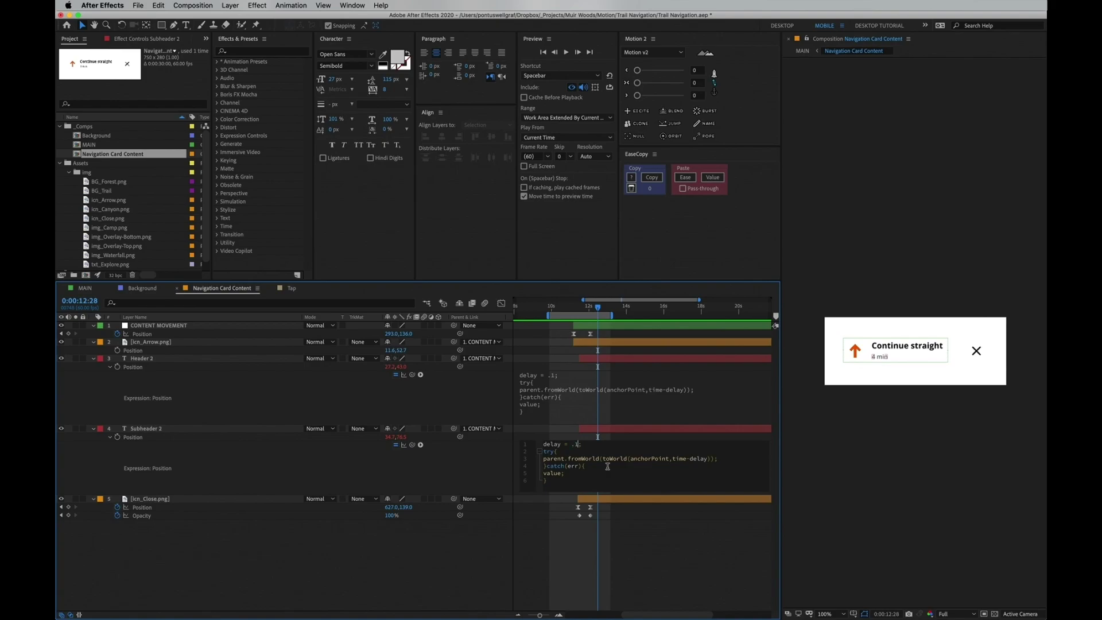
click(616, 435)
drag(597, 307, 552, 310)
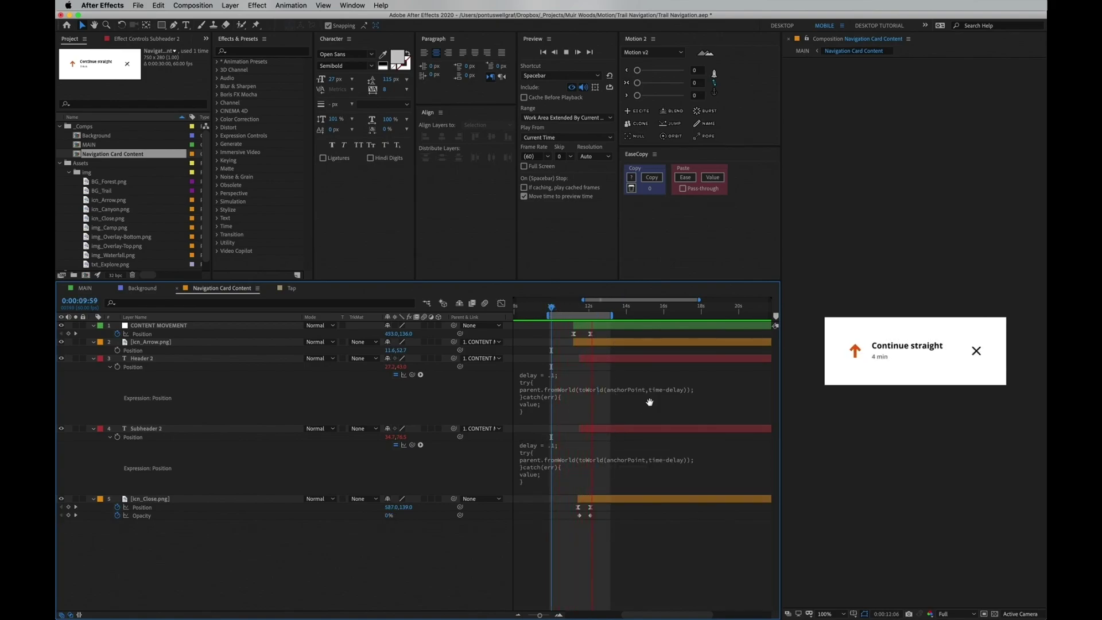
key(space)
key(super+a)
key(u)
key(u)
key(u)
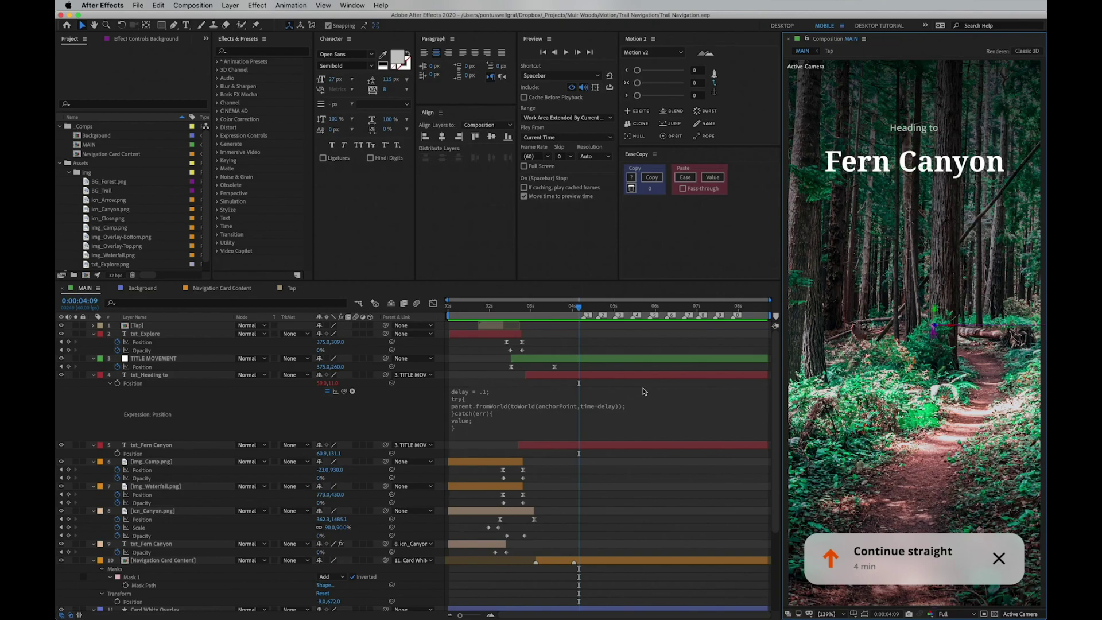
- Select the two overlay image layers and toggle their visibility to compare the look
scroll(628, 427, down, 5)
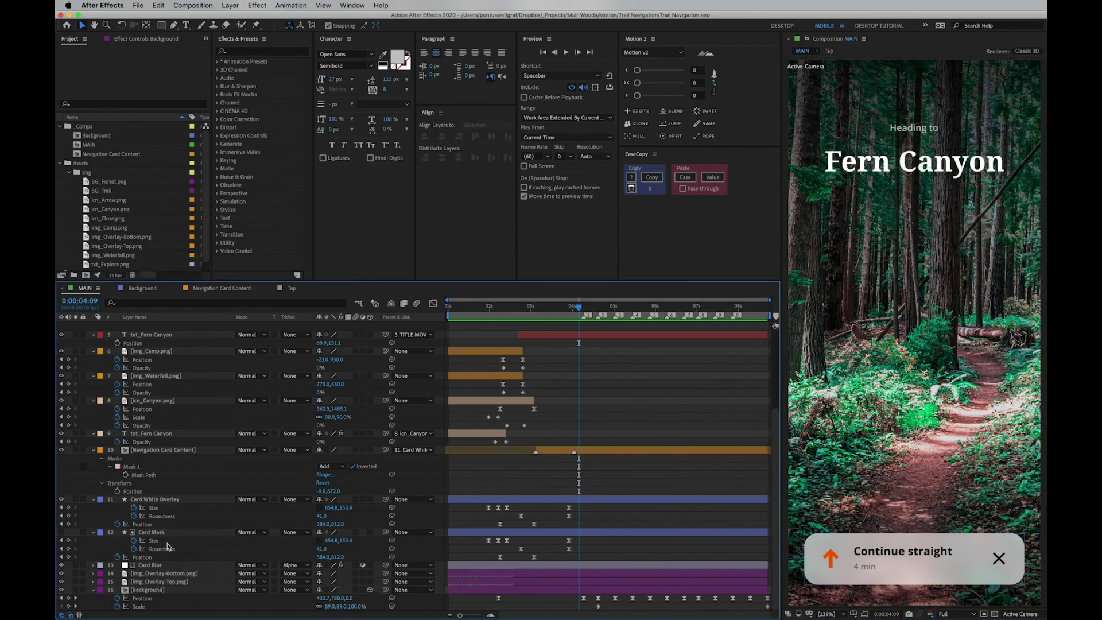
click(164, 574)
shift+click(155, 581)
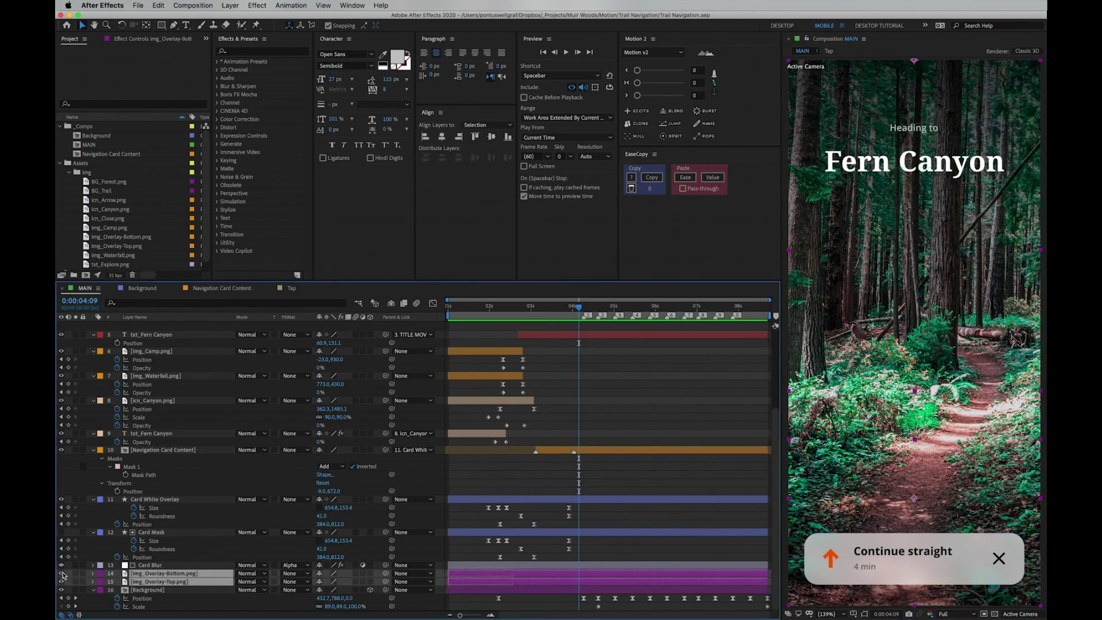
click(61, 573)
click(61, 573)
click(61, 573)
click(61, 573)
- Select the Background layer's Position keyframes and start the work area at about 4 seconds
click(172, 598)
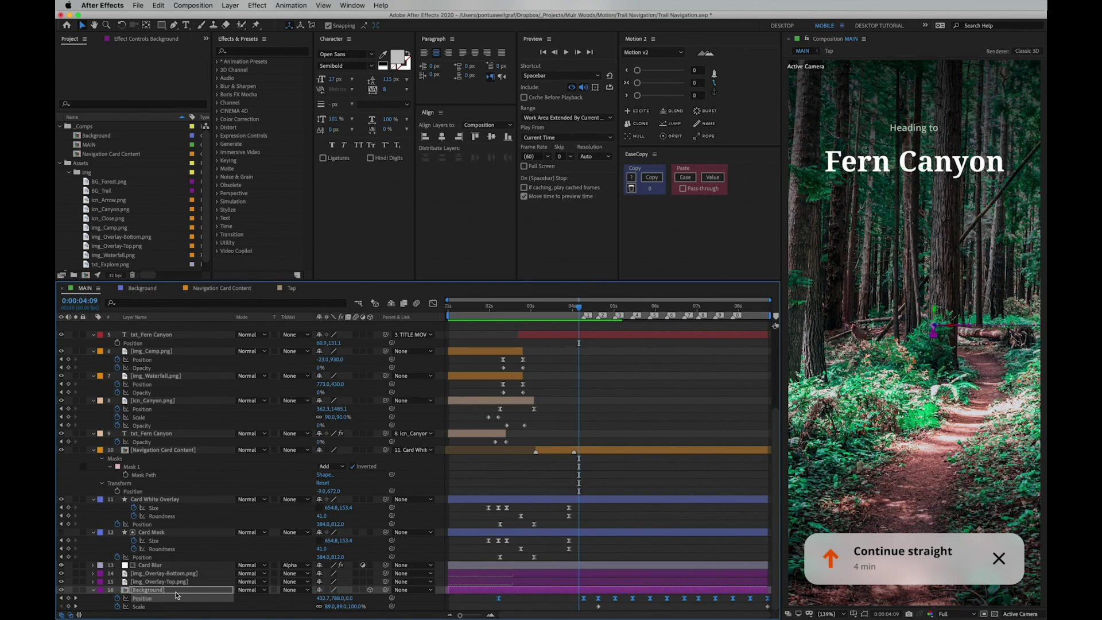
click(585, 308)
mouse_move(585, 310)
mouse_down()
mouse_move(572, 311)
mouse_move(585, 311)
mouse_up()
key(b)
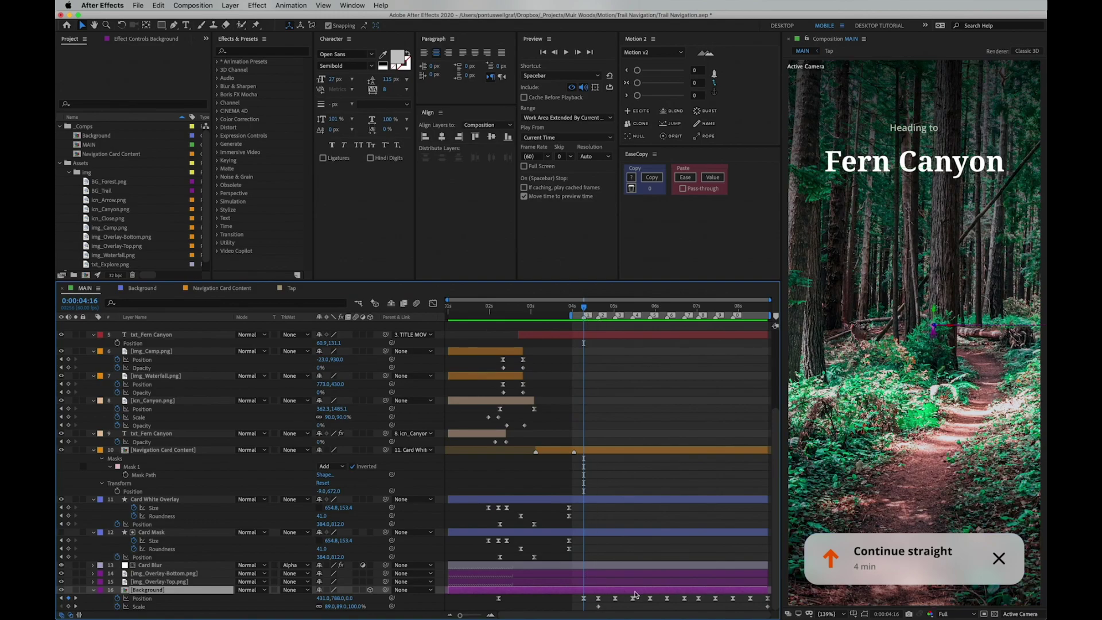
- Scrub the walking background and play the Explore-to-Fern Canyon transition
drag(585, 309, 650, 312)
click(555, 308)
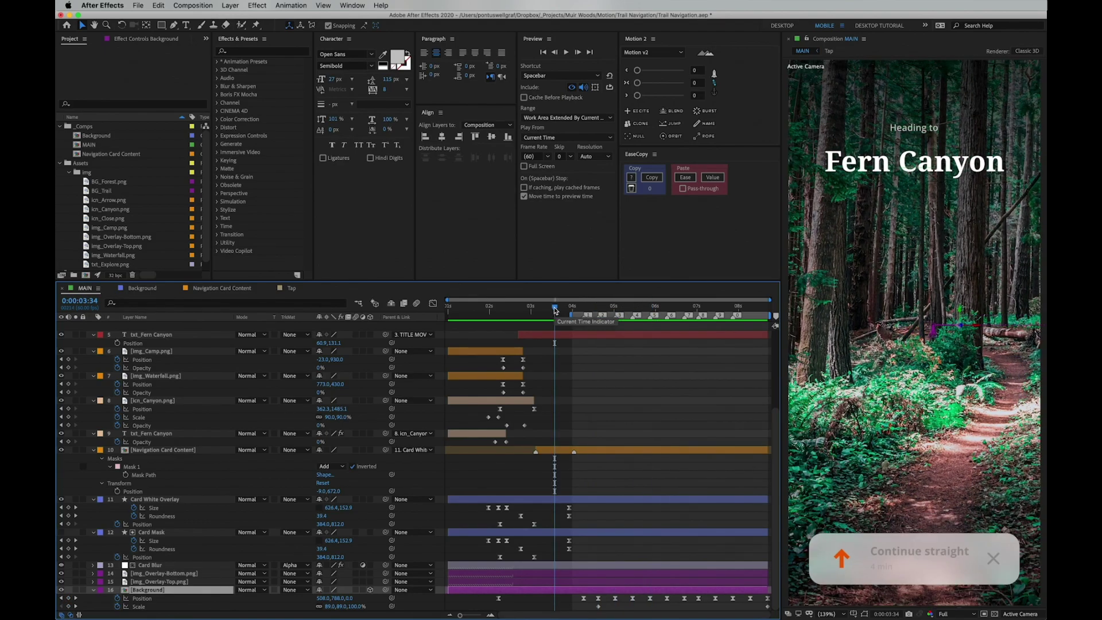
click(539, 310)
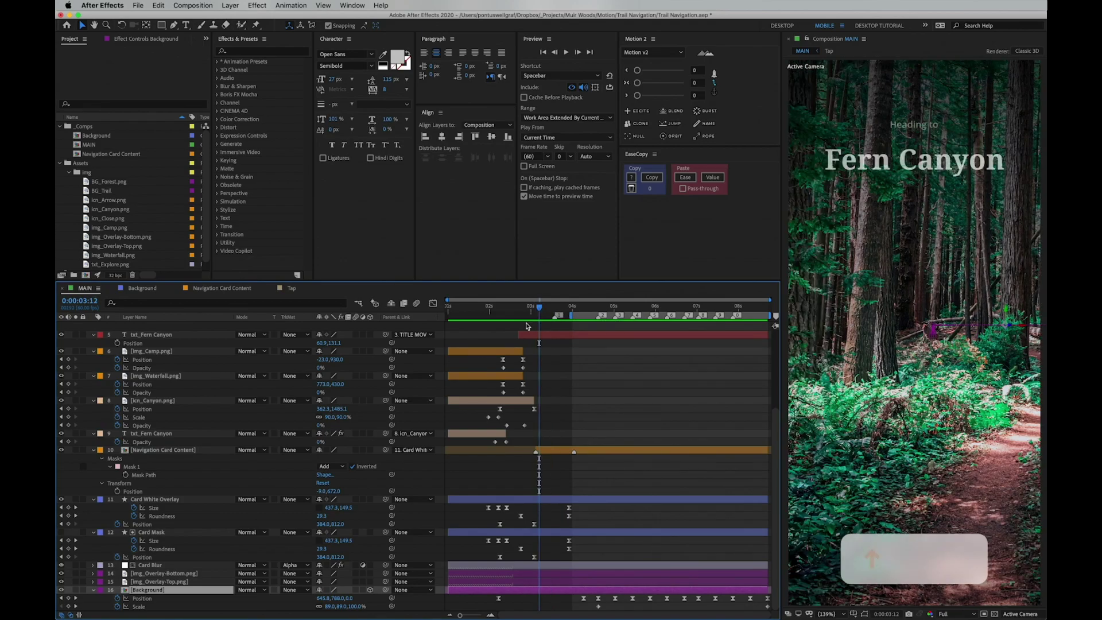
click(518, 313)
click(503, 313)
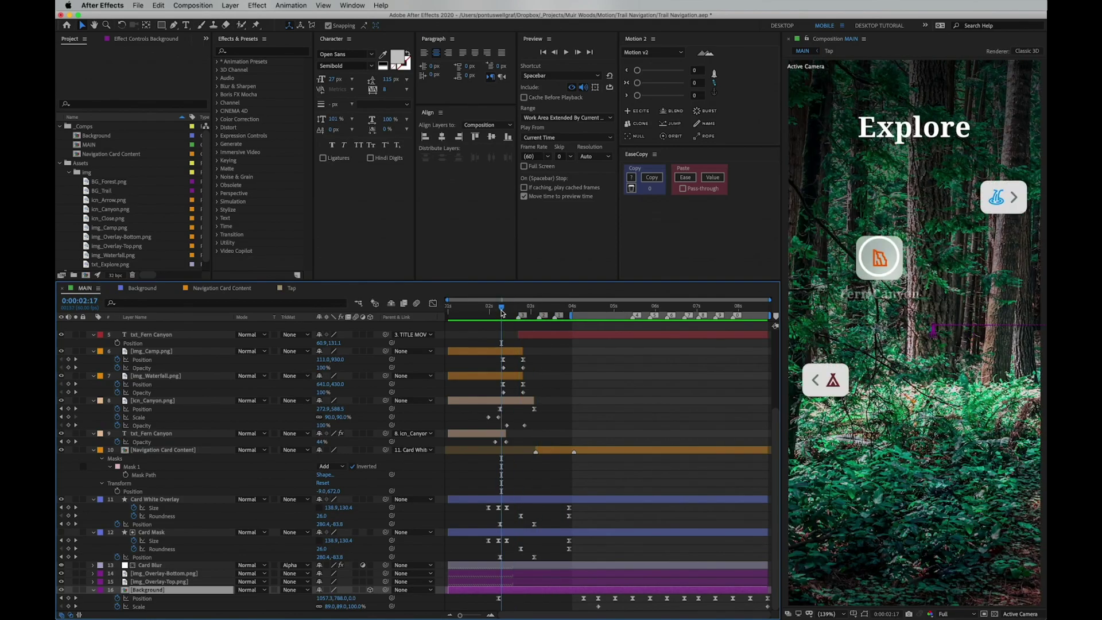
click(487, 315)
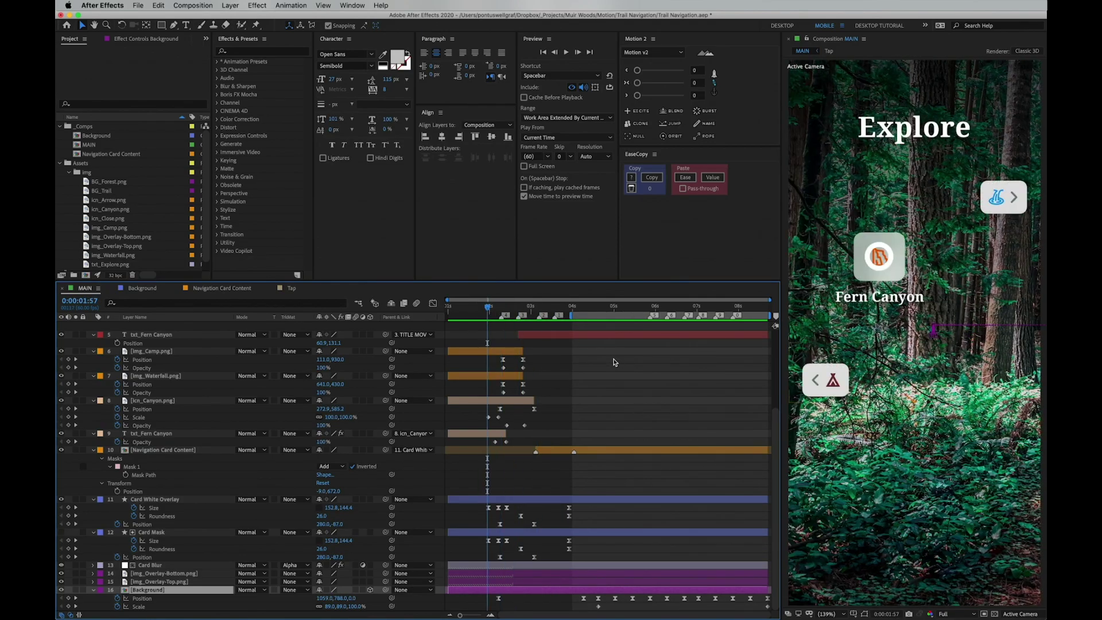
key(space)
- Preview the walking background from 4:09, then reselect Background Position keyframes from 4 s on
drag(571, 307, 687, 321)
click(579, 309)
key(space)
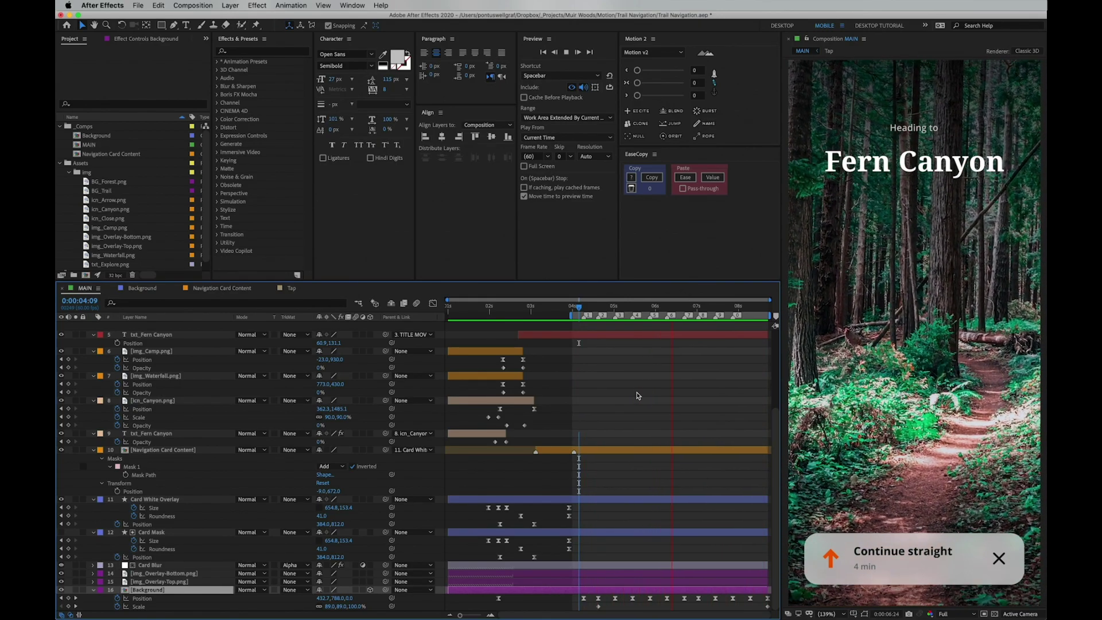
key(space)
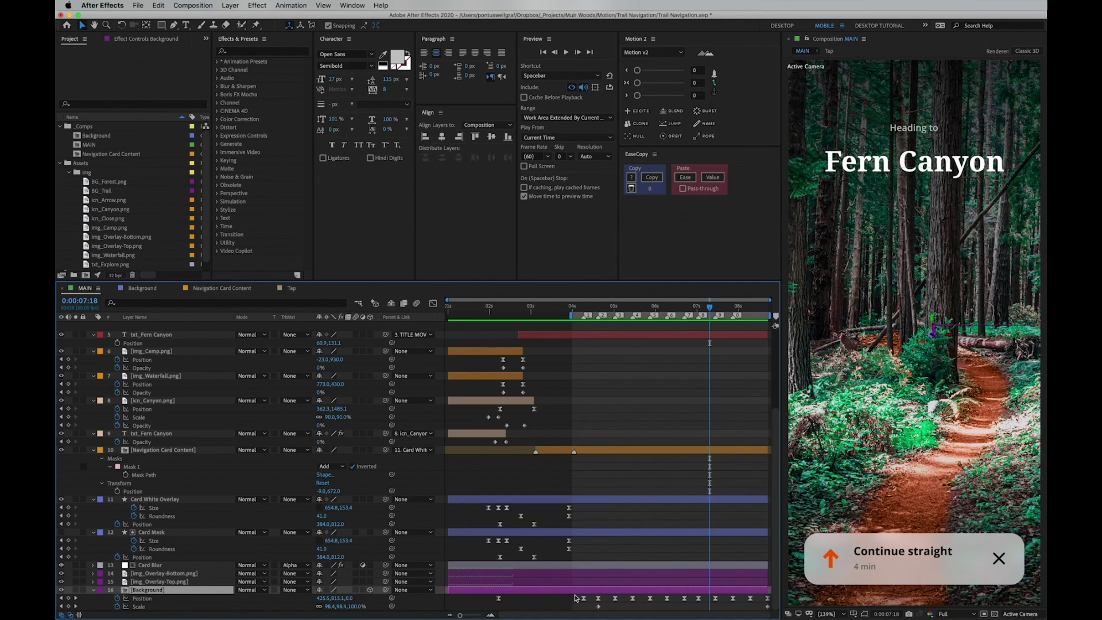
click(567, 602)
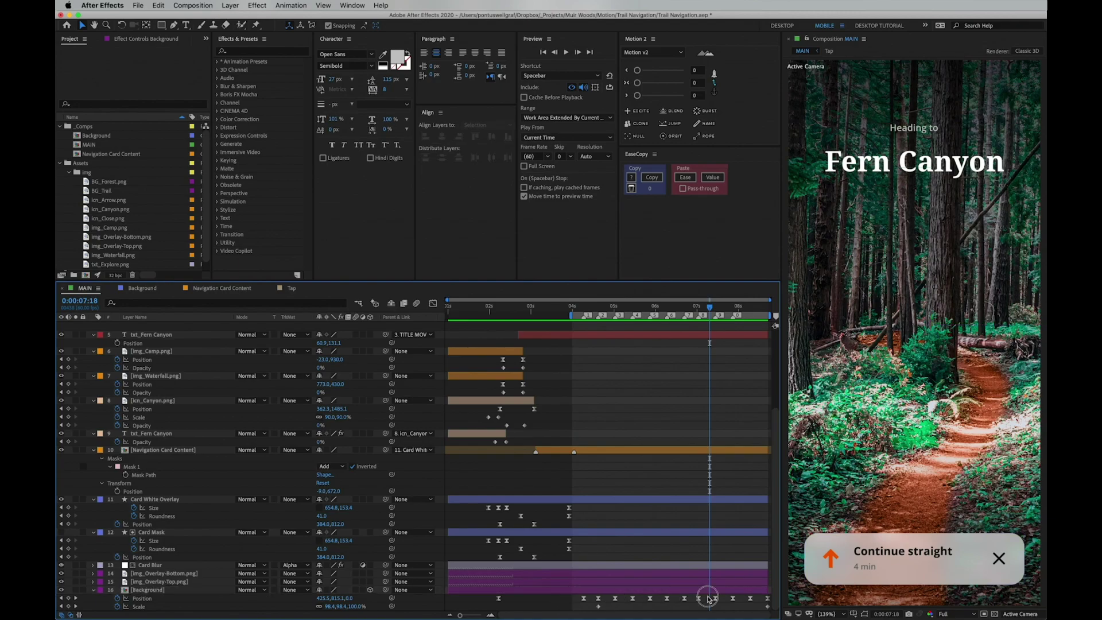
drag(775, 594, 574, 603)
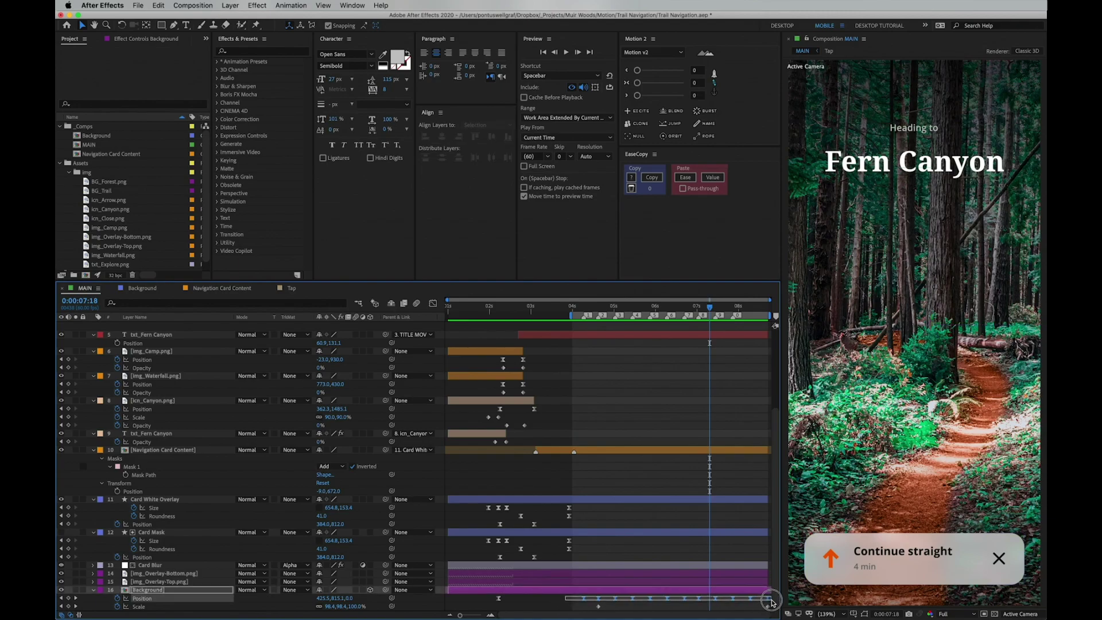
- Show the Background Position keyframes as a value graph, zoomed around the current time
click(434, 304)
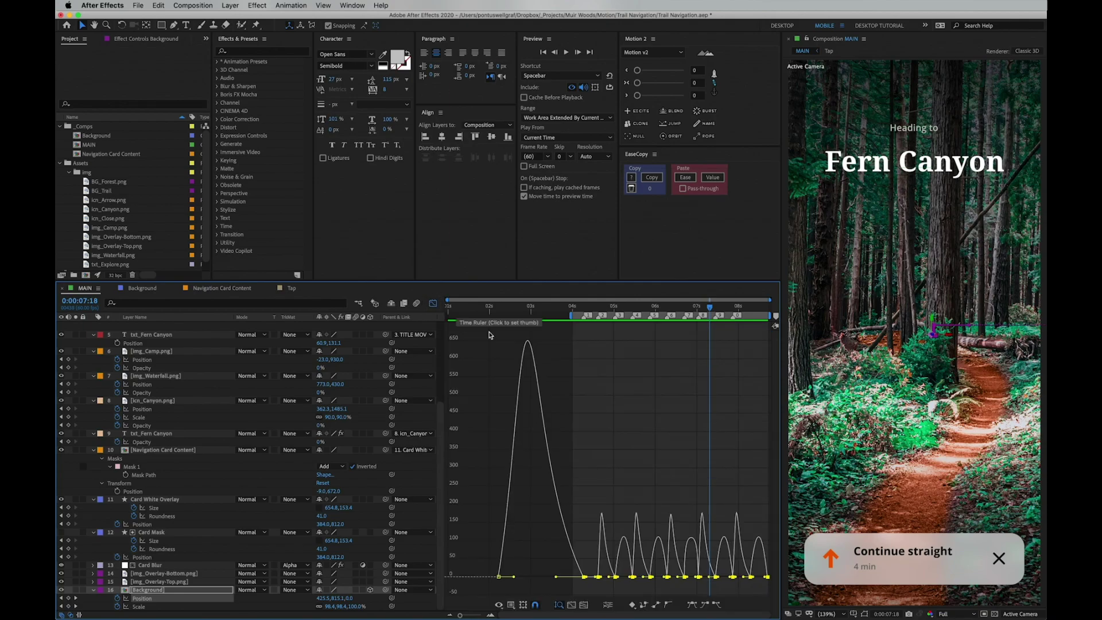
click(491, 615)
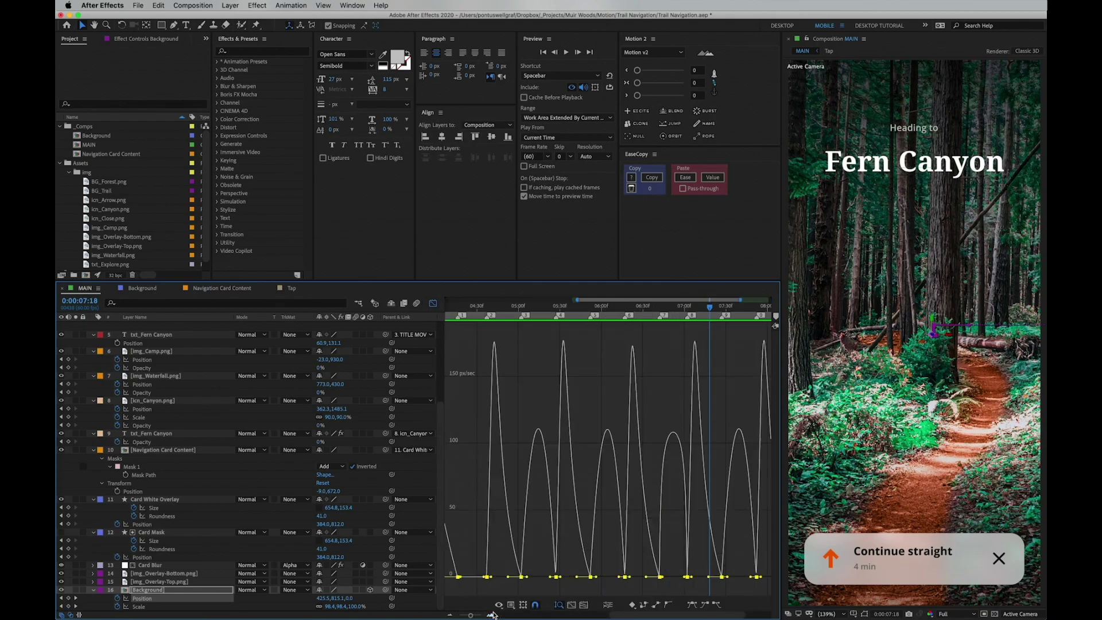
scroll(712, 336, left, 5)
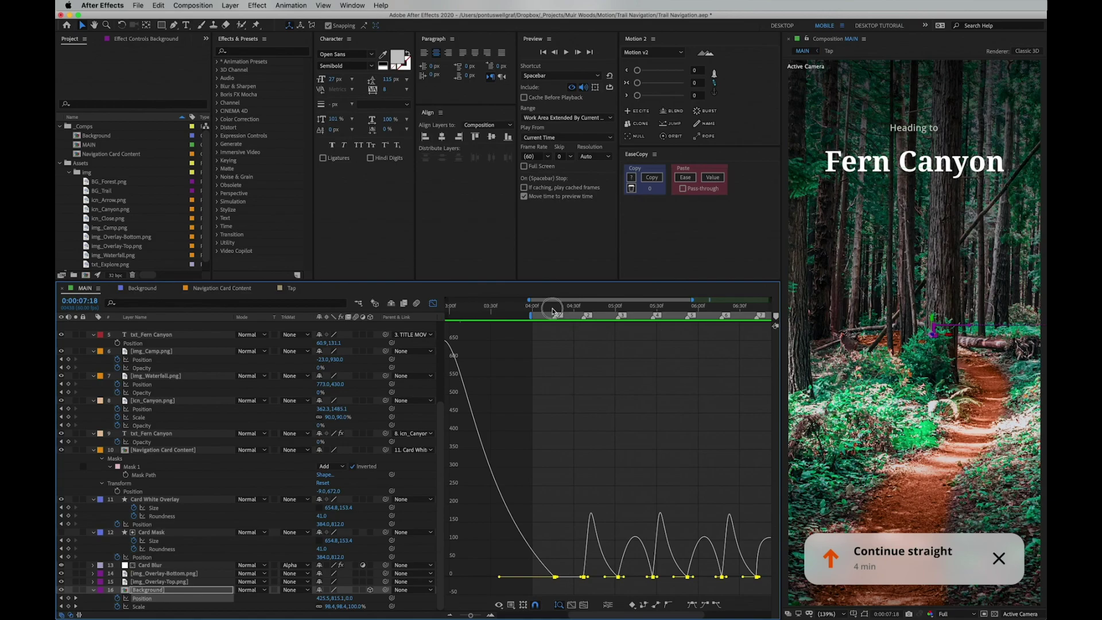
- Preview the walking motion from about 4 seconds twice, then return to layer bars
click(553, 310)
key(space)
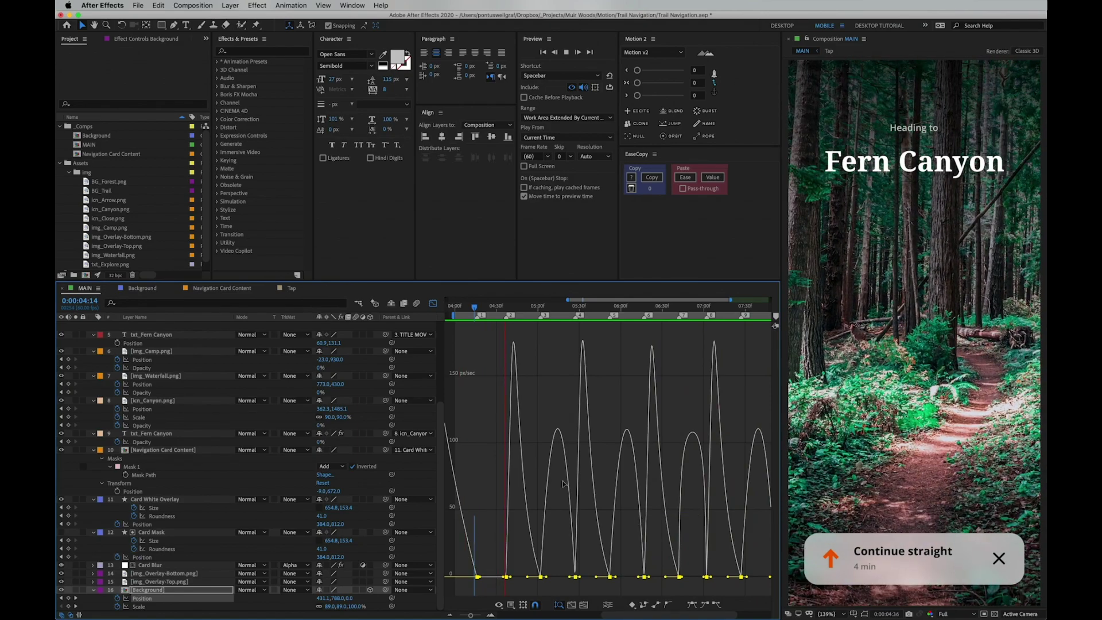
key(space)
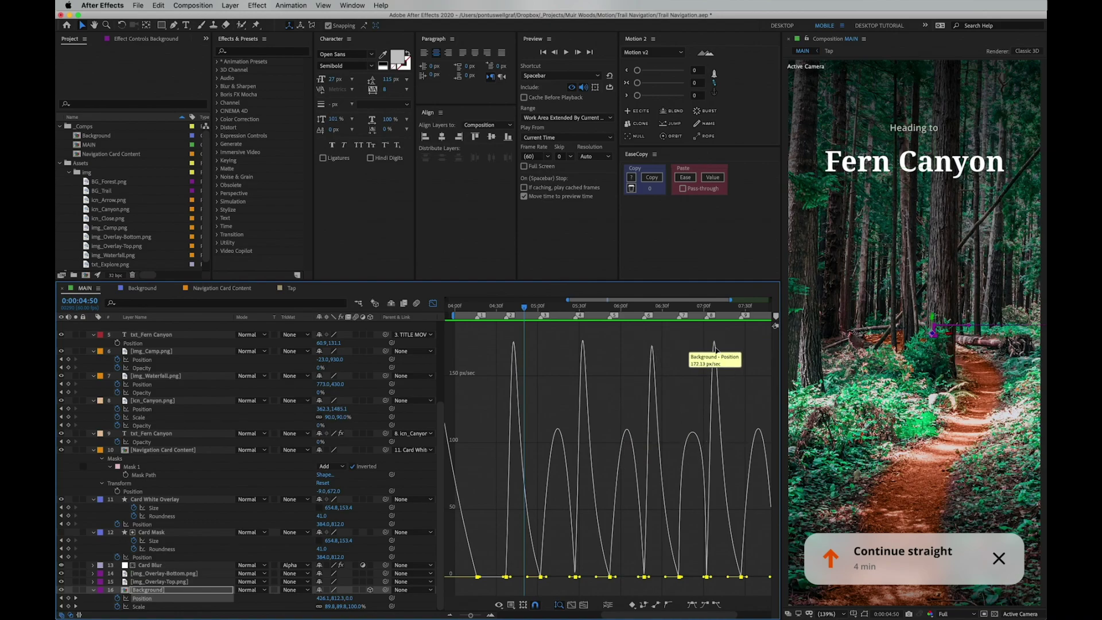
key(space)
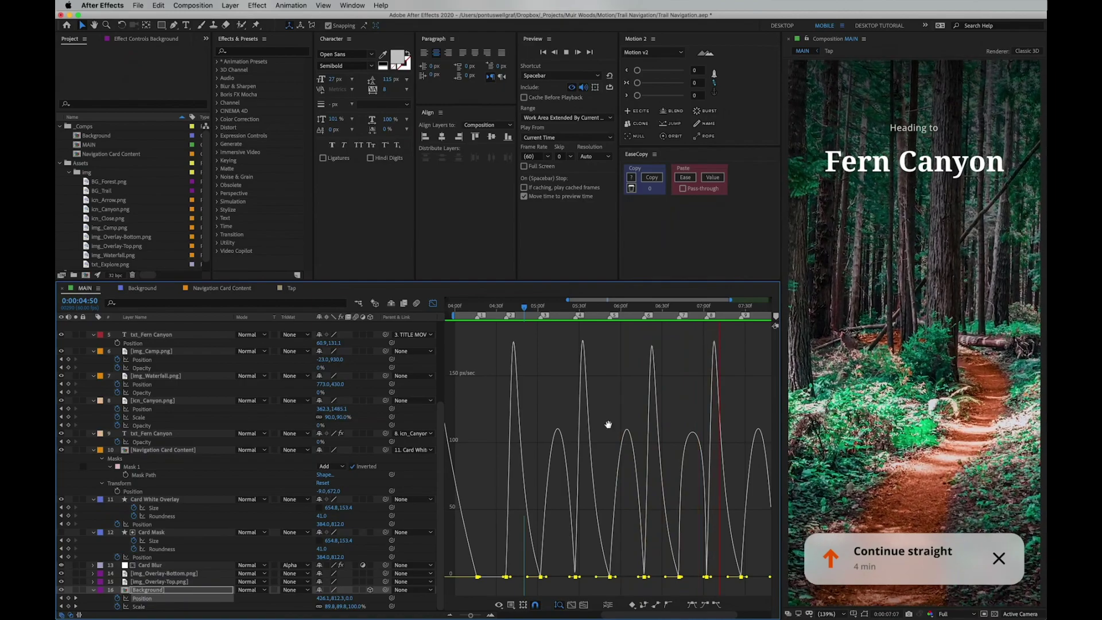
key(space)
key(shift+F3)
- Open the Background precomp and move the BG_Trail layer up and to the left
click(561, 554)
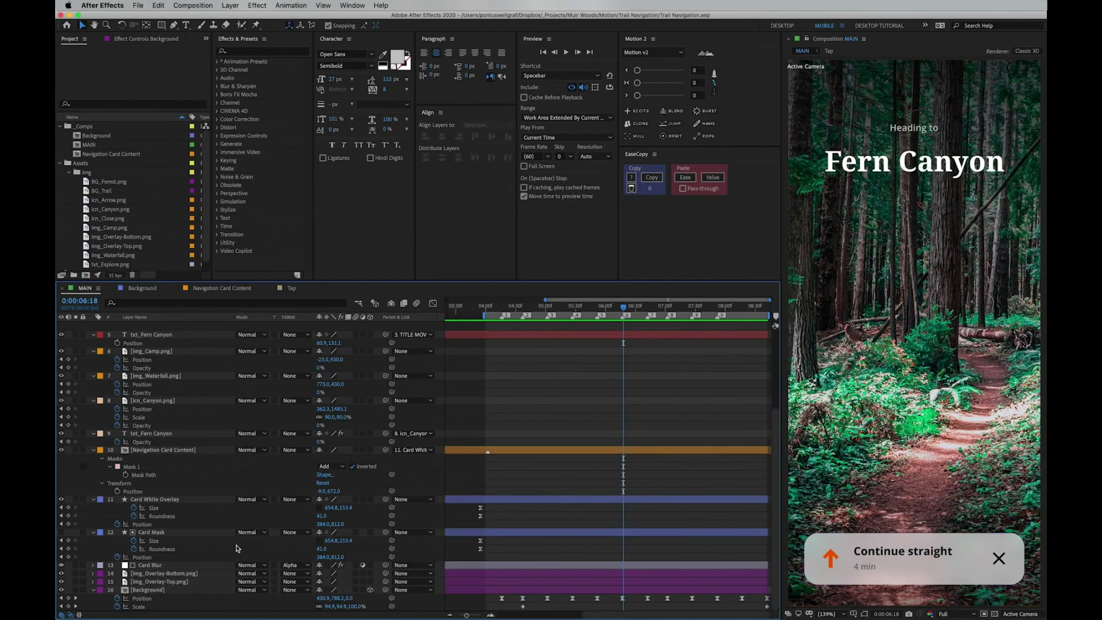
click(183, 590)
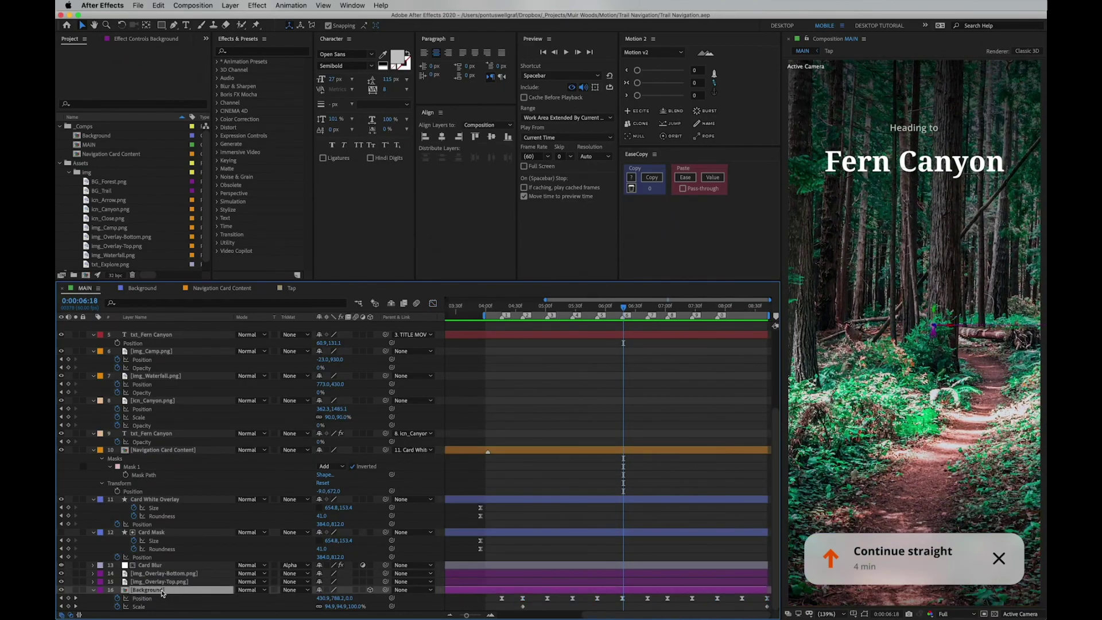
double_click(160, 592)
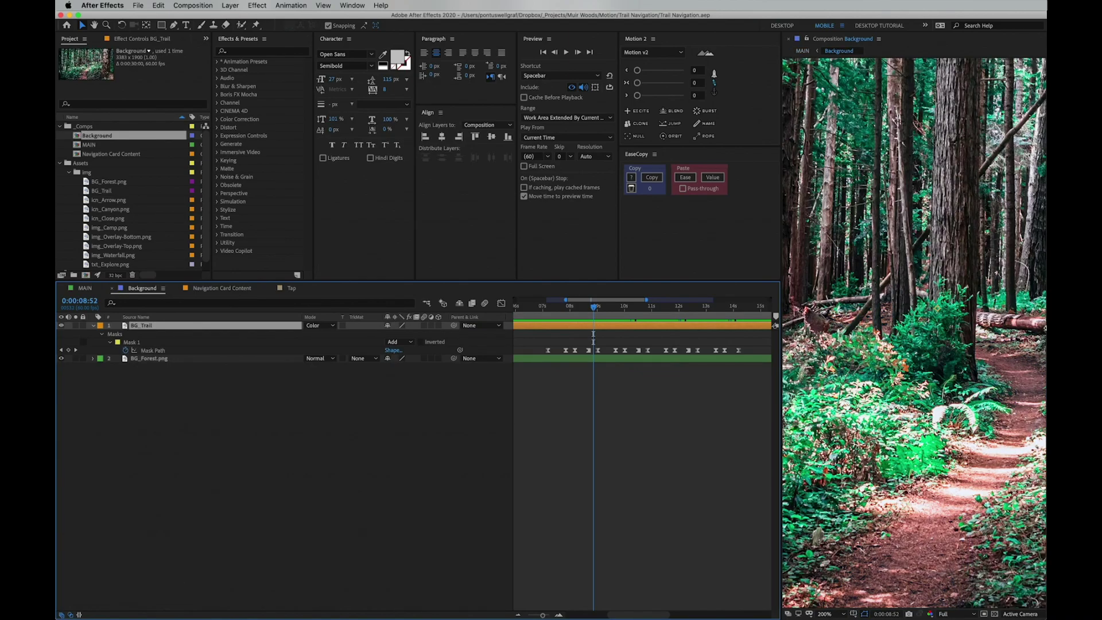
scroll(1006, 344, down, 4)
drag(981, 343, 961, 341)
drag(591, 314, 571, 312)
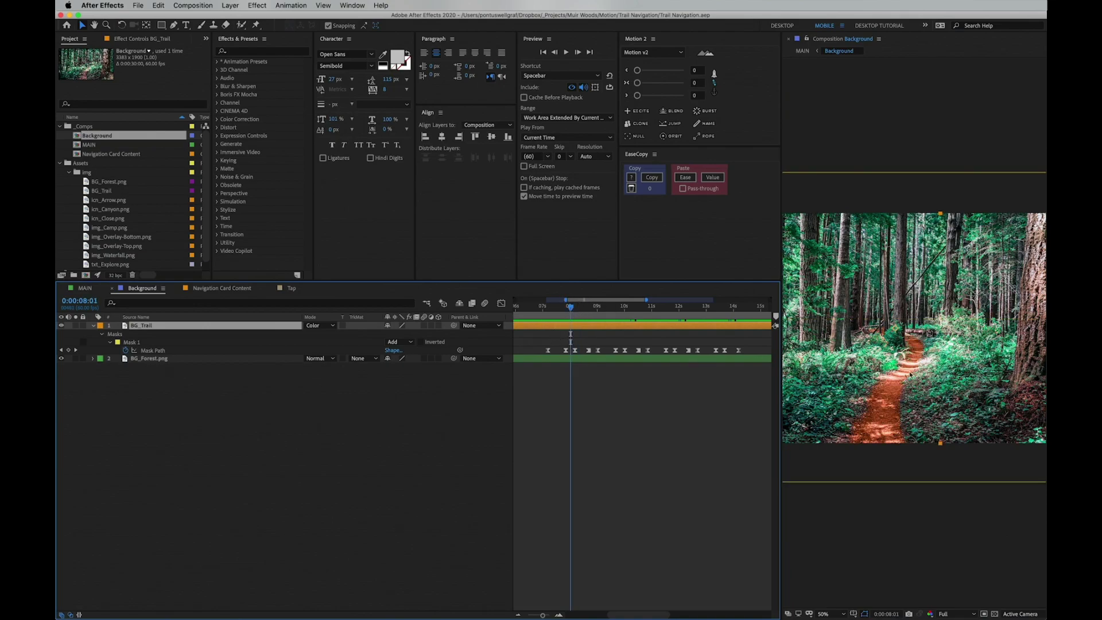
drag(910, 375, 869, 336)
- Switch BG_Trail's blend mode to Normal and inspect the trail colour
click(171, 326)
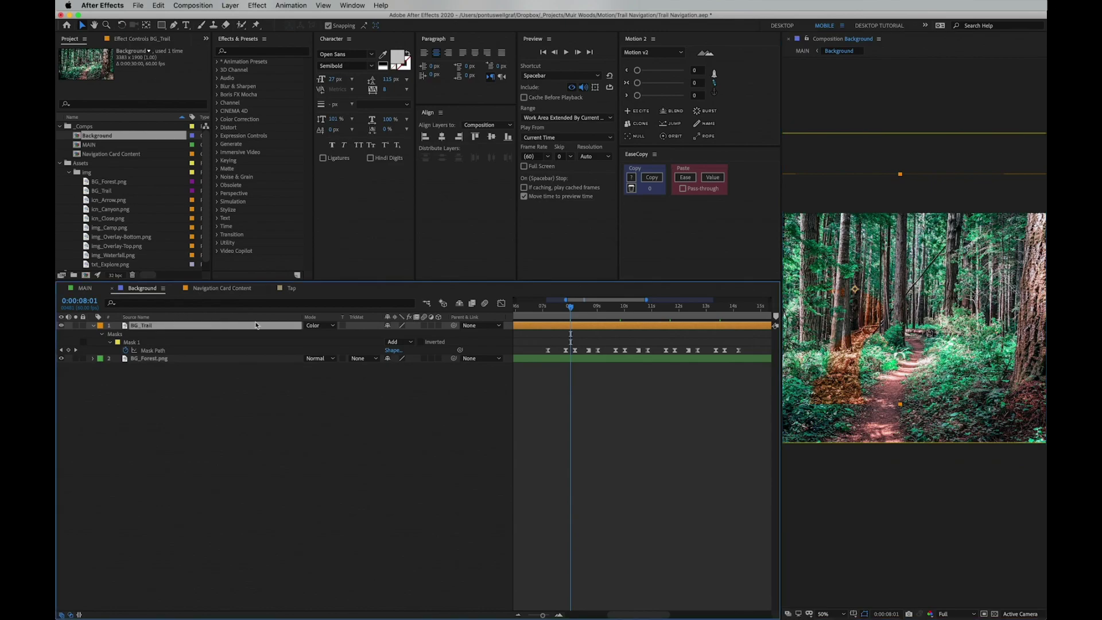
click(328, 326)
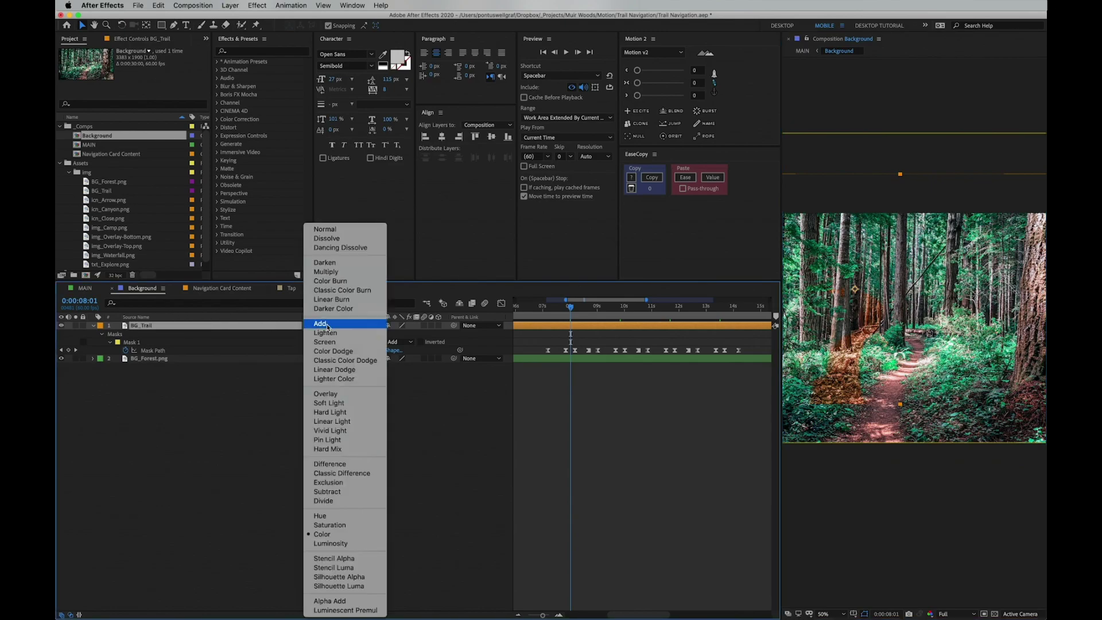
click(324, 229)
scroll(885, 372, up, 3)
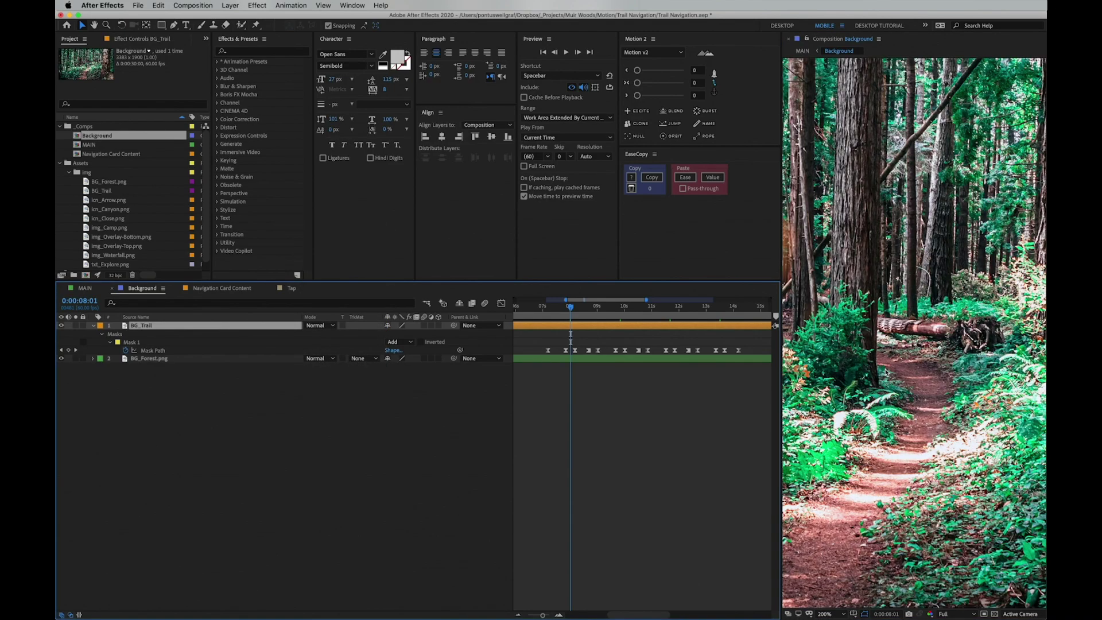
drag(867, 332, 1040, 406)
drag(916, 297, 946, 343)
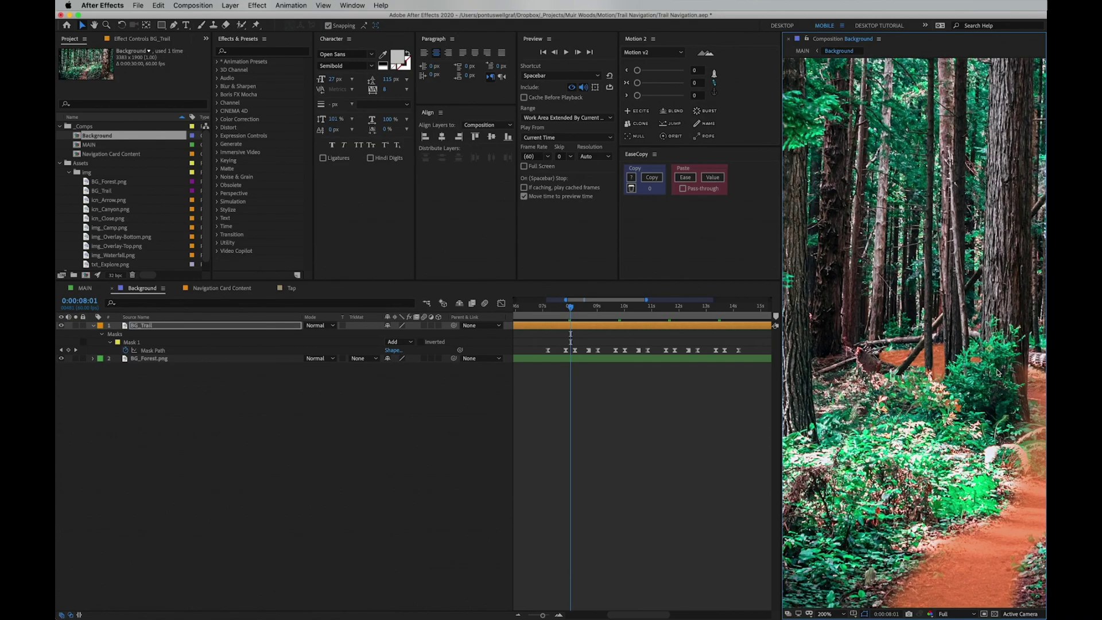
- Restore BG_Trail's Color blend mode and view the whole forest image at 100%
click(319, 325)
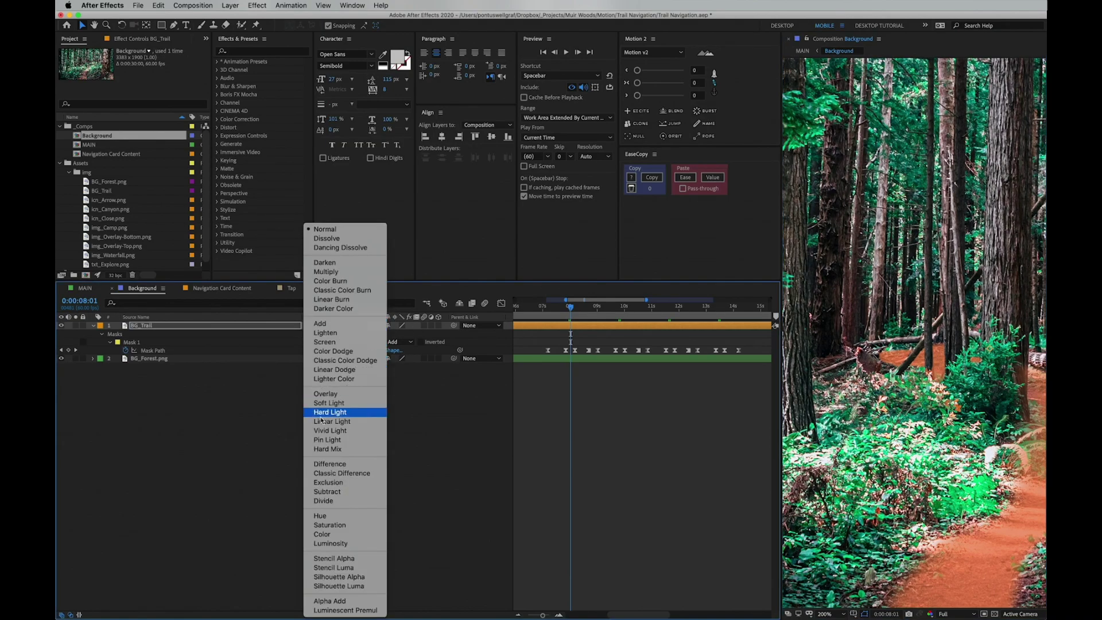
click(322, 534)
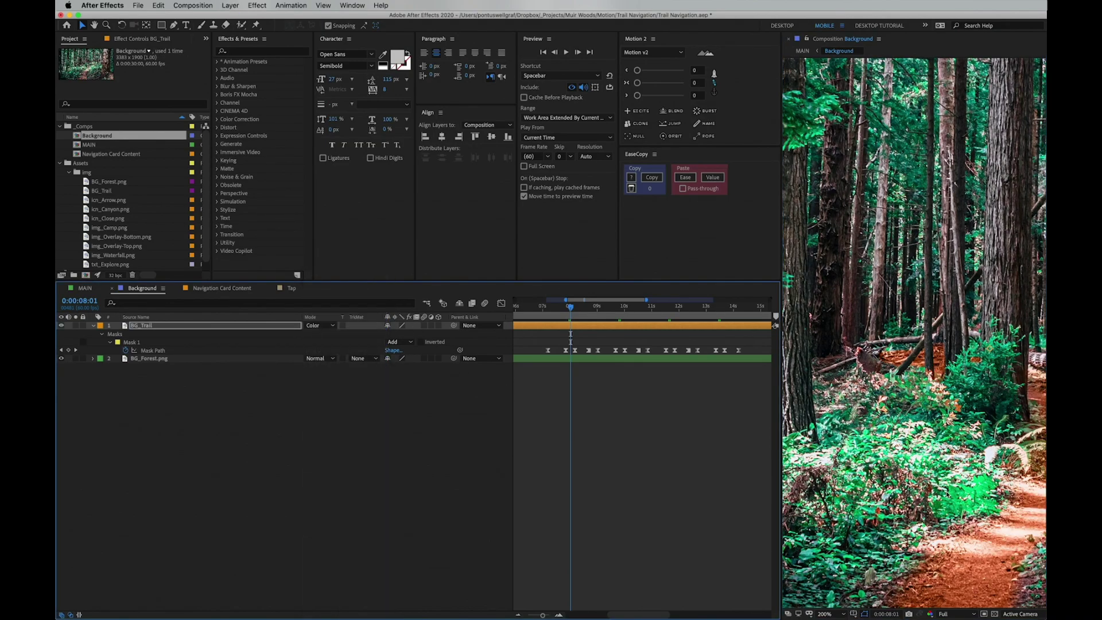
drag(918, 379, 927, 306)
key(comma)
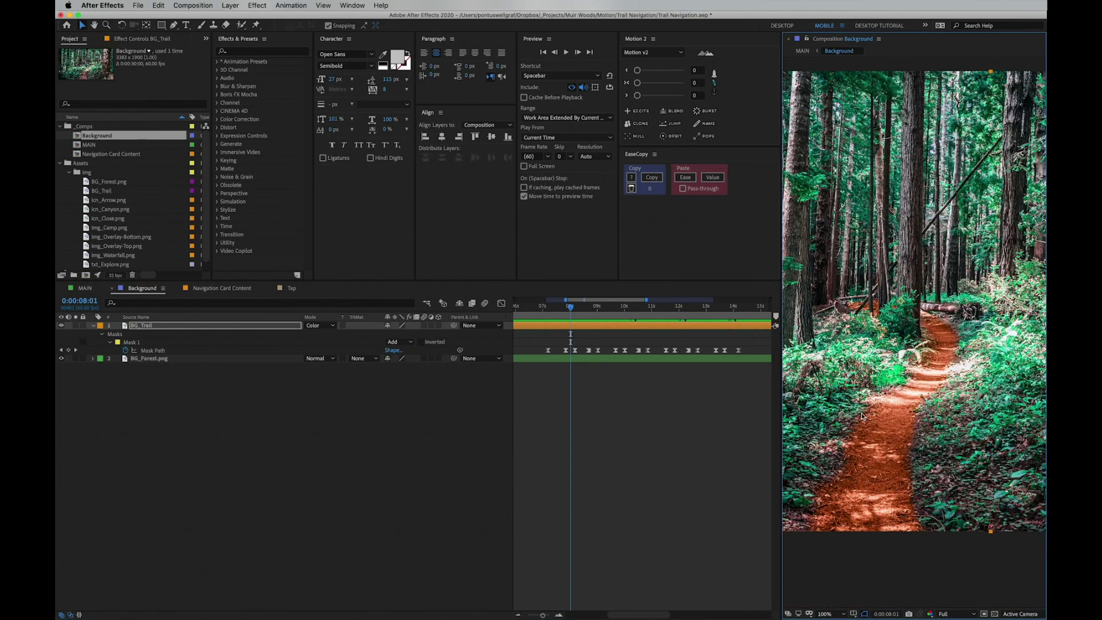
- Select all BG_Trail Mask Path keyframes and scrub the mask animation at 50% view
drag(537, 304, 546, 305)
drag(536, 343, 750, 351)
key(comma)
drag(553, 311, 624, 324)
- Reselect Mask Path keyframes near the current time, then jump later and stop the preview
click(572, 342)
drag(553, 341, 745, 353)
click(643, 345)
click(688, 351)
click(693, 345)
click(542, 307)
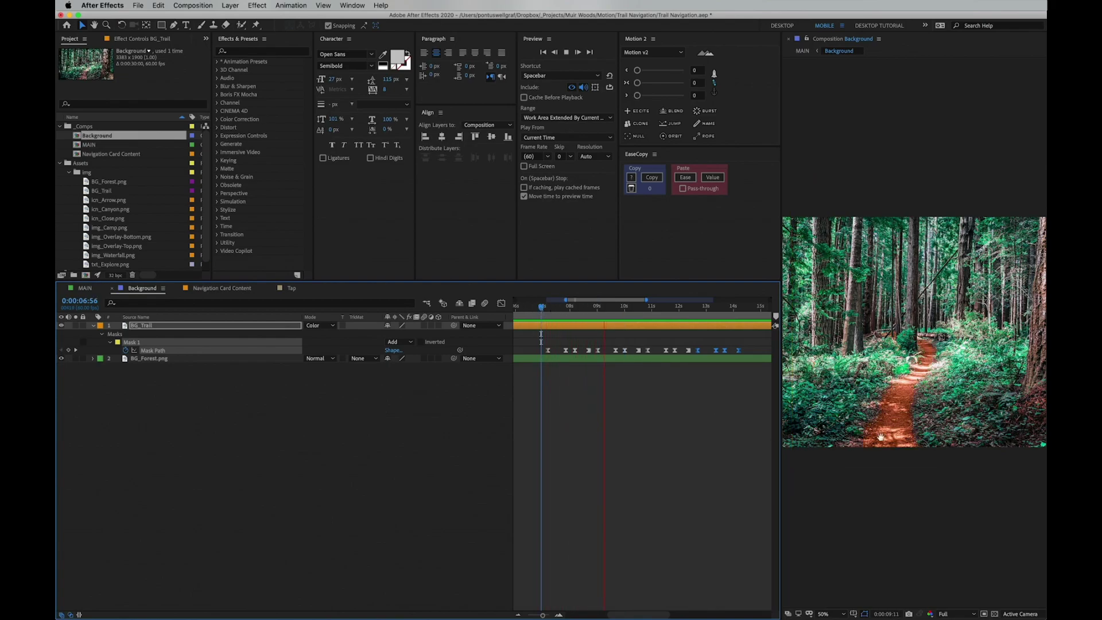
key(space)
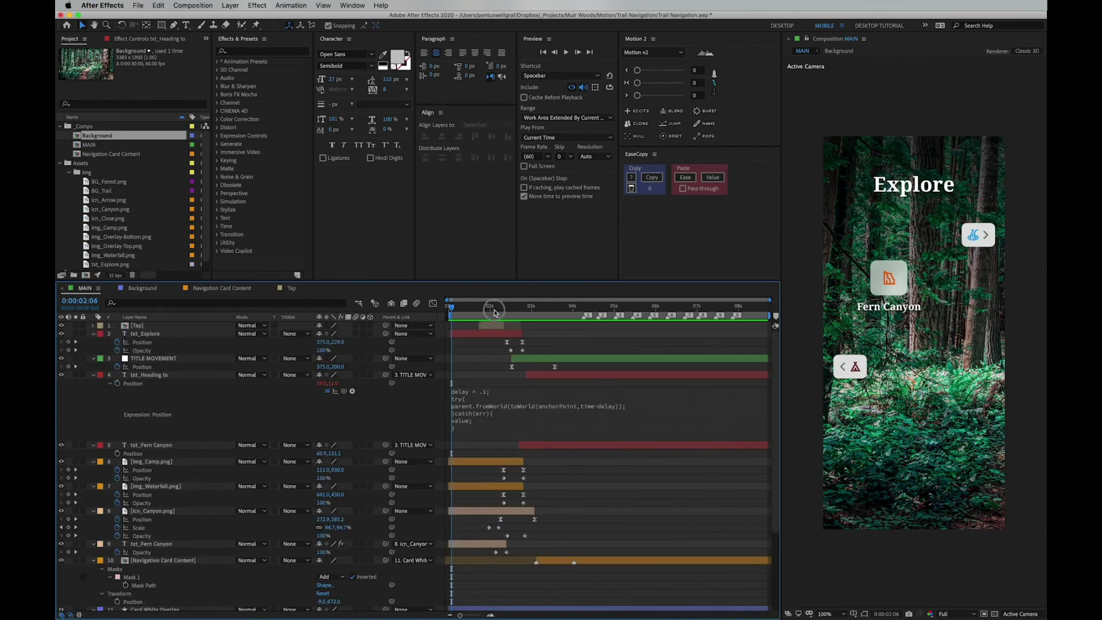
- Select the [Tap] layer, preview the tap from 1:34, and open the Tap precomp
click(495, 311)
click(492, 326)
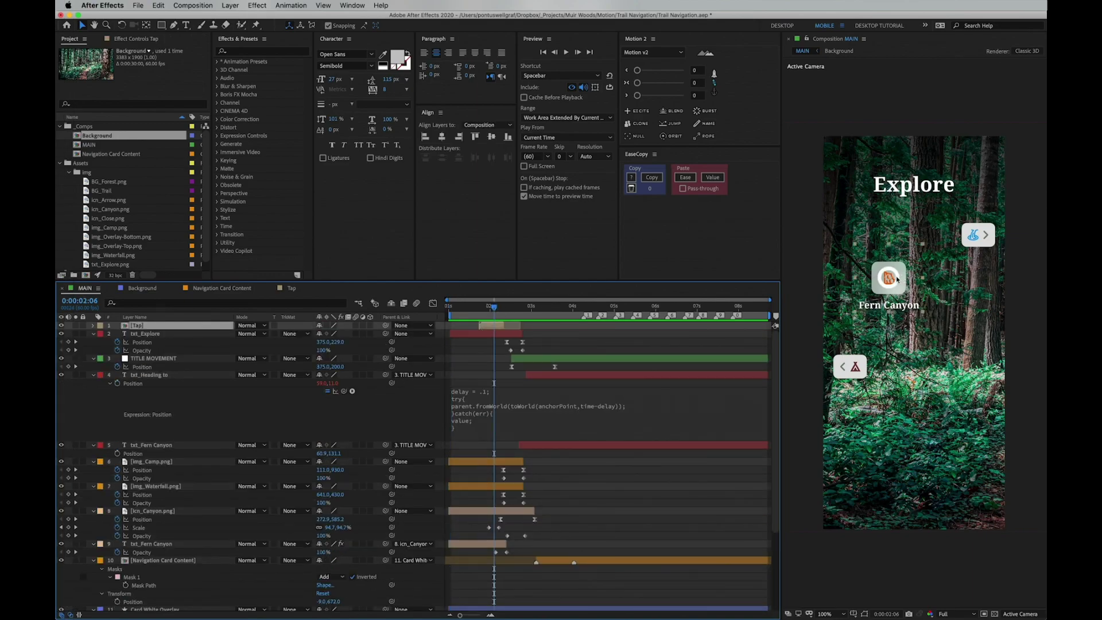
click(895, 279)
click(199, 326)
click(472, 307)
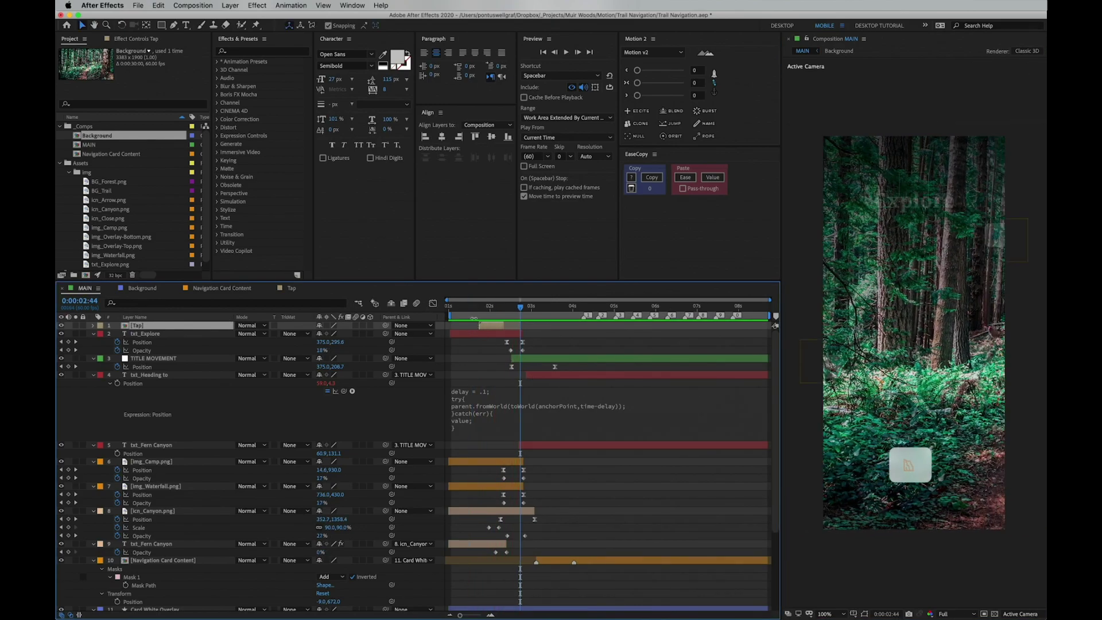
click(473, 311)
key(space)
double_click(157, 328)
- Turn on the BG layer's visibility and return to the start of the Tap comp
click(403, 352)
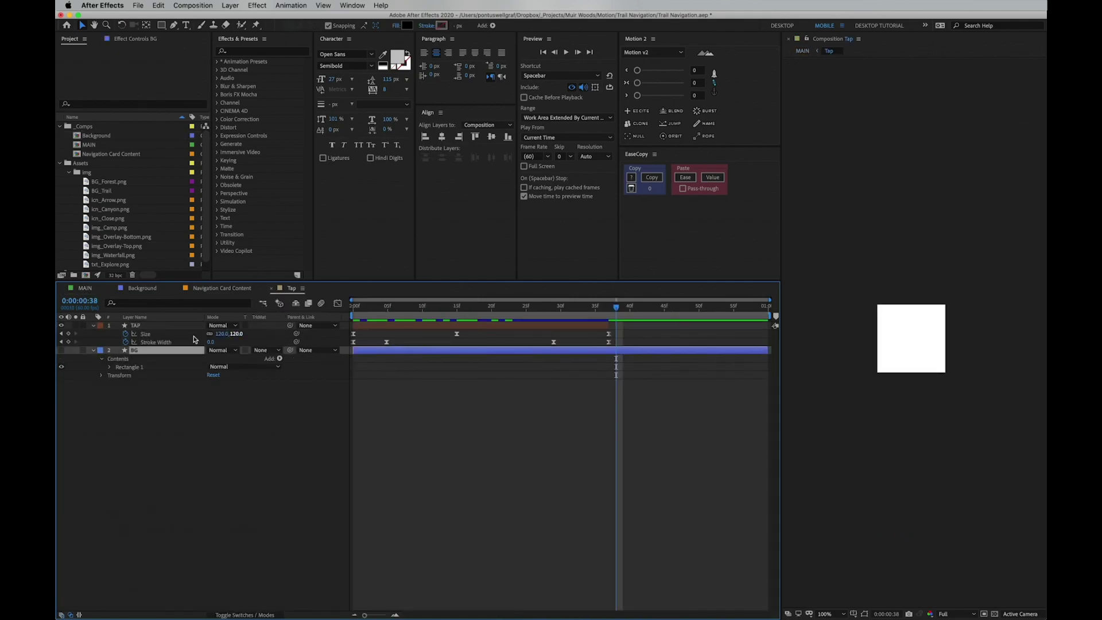
click(62, 351)
mouse_move(452, 308)
mouse_down()
mouse_move(366, 322)
mouse_move(431, 320)
mouse_move(353, 321)
mouse_move(446, 343)
mouse_move(491, 310)
mouse_move(603, 310)
mouse_move(353, 310)
mouse_up()
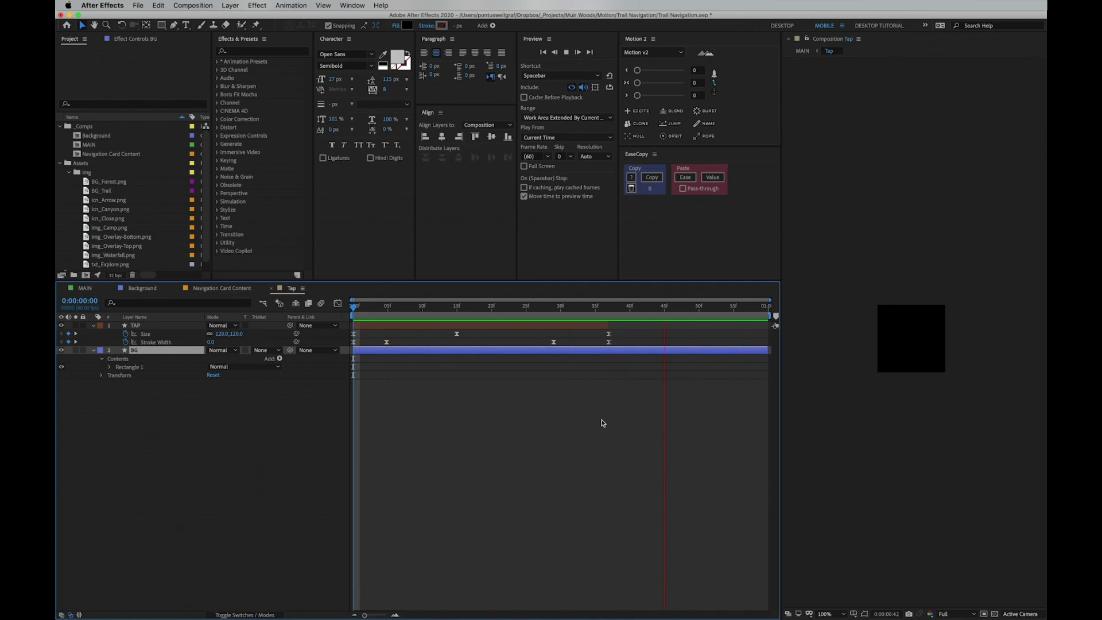
key(space)
click(598, 325)
click(338, 304)
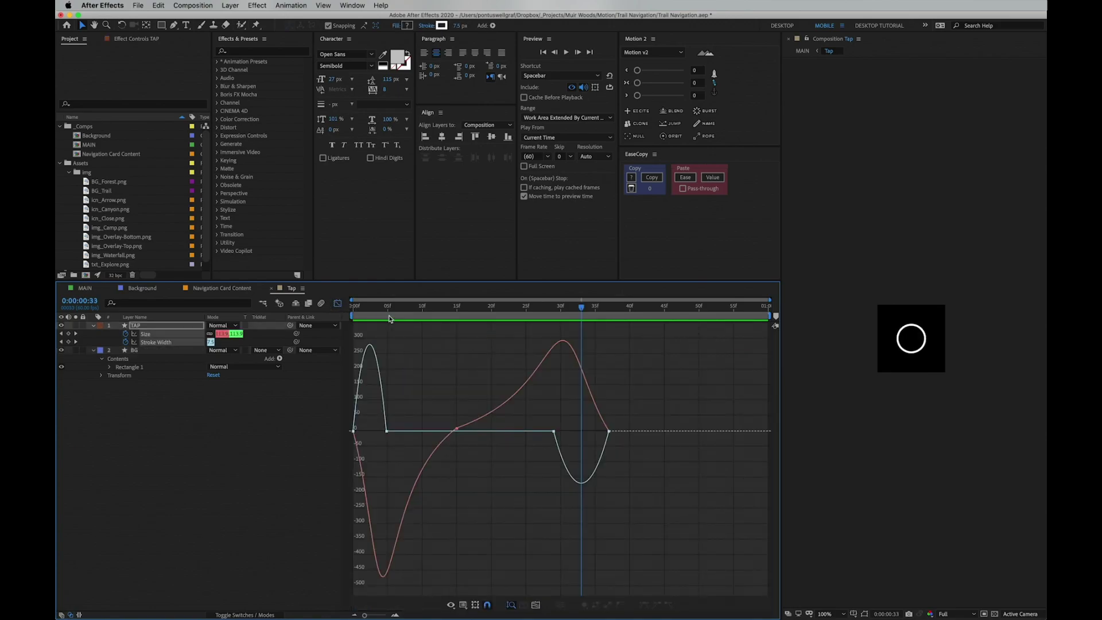
mouse_move(389, 318)
mouse_down()
mouse_move(357, 313)
mouse_move(411, 321)
mouse_move(355, 336)
mouse_move(418, 343)
mouse_up()
key(space)
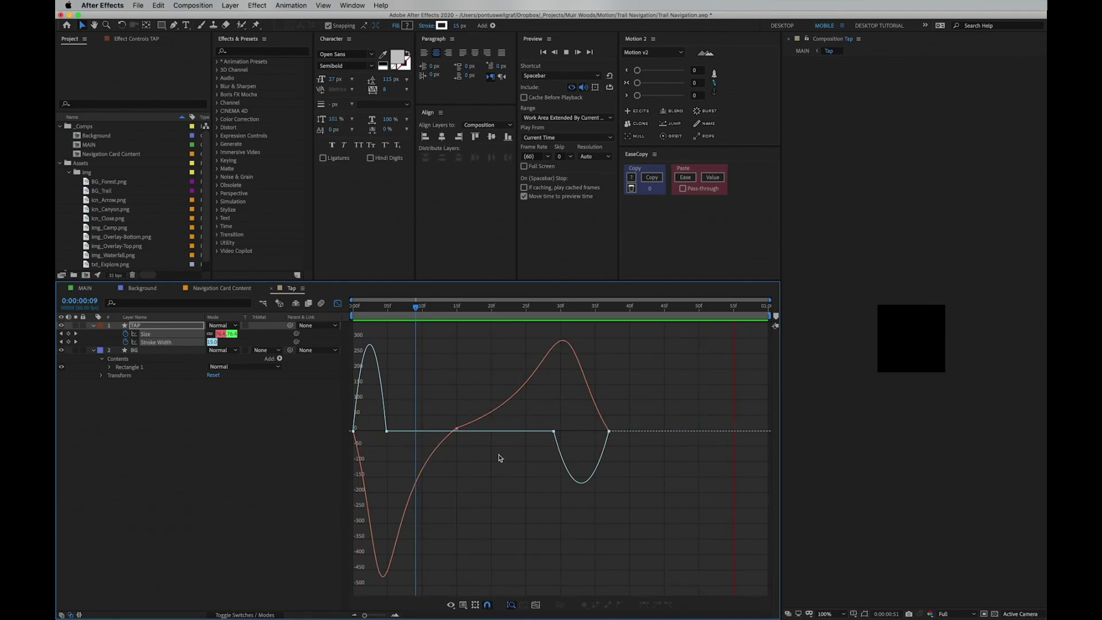
key(space)
click(337, 303)
key(space)
- Switch back to the MAIN comp and select the Fern Canyon icon in the viewer
click(84, 289)
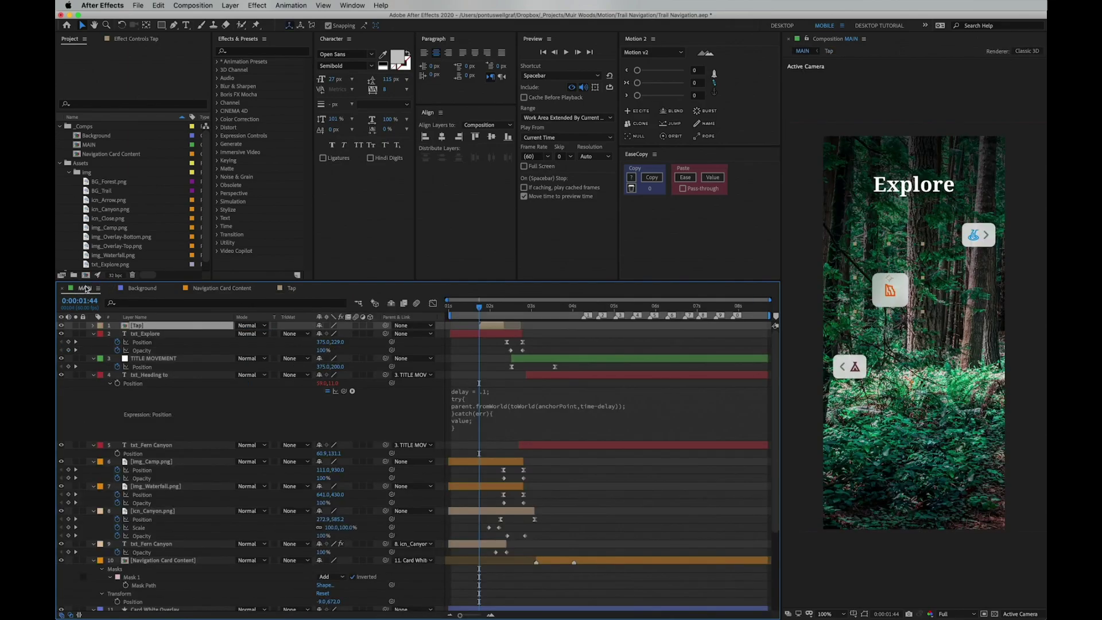
click(899, 280)
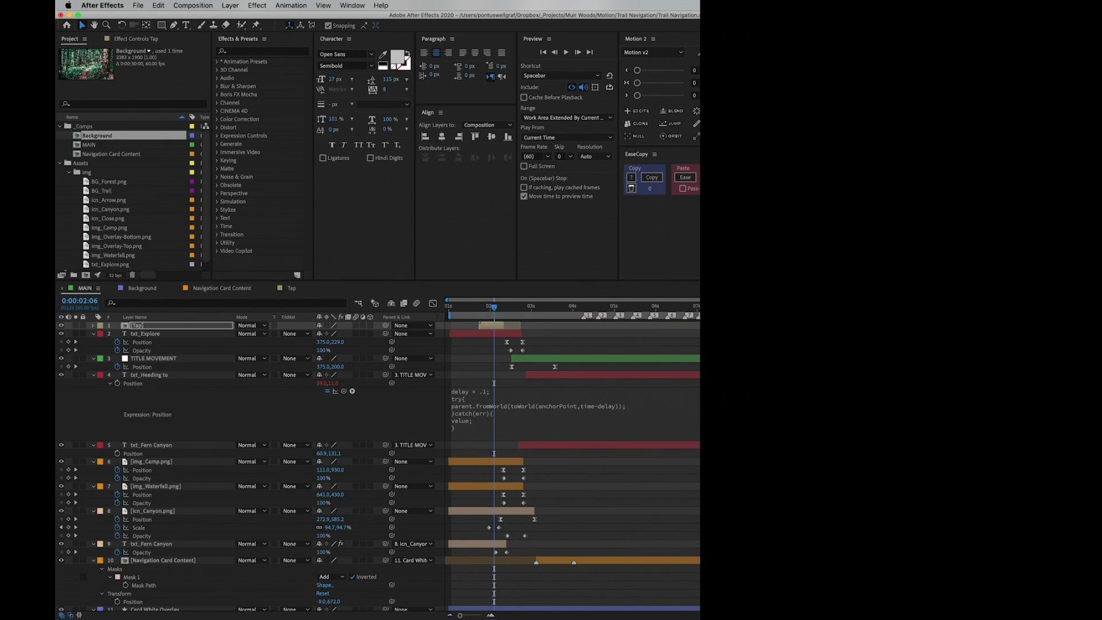